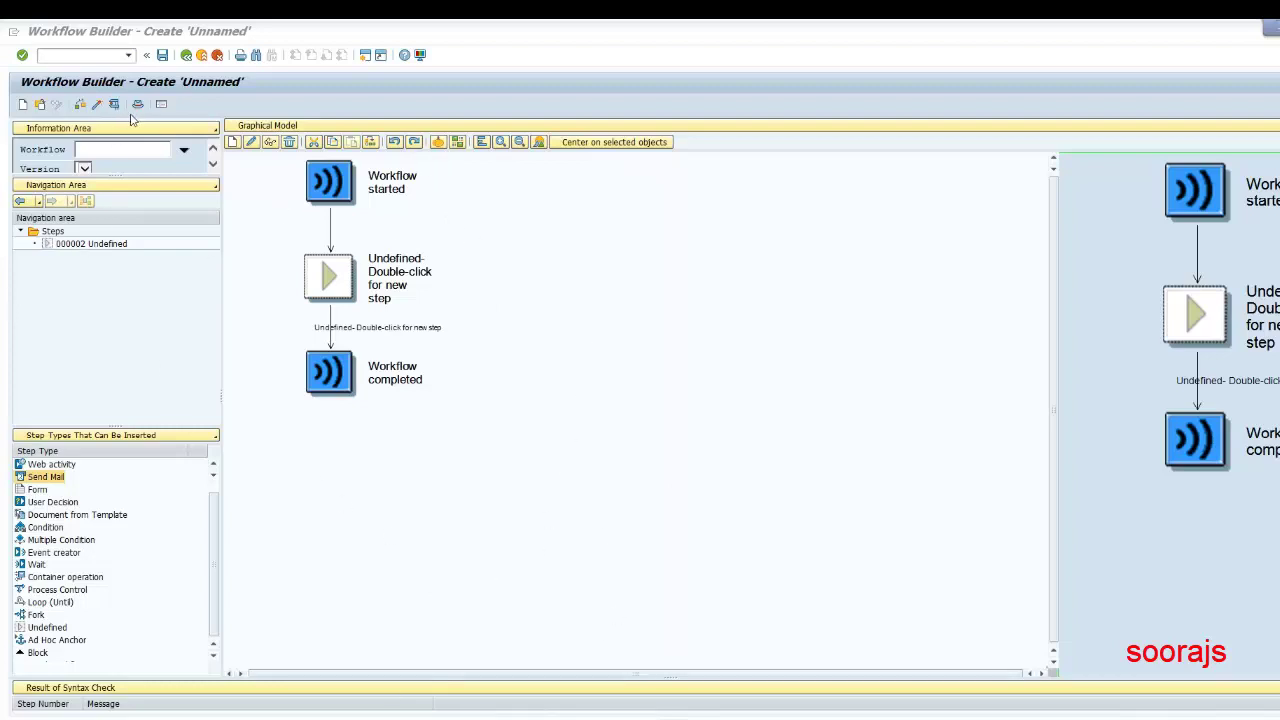
Step: Run transaction swdd to start the Workflow Builder
left_click(90, 55)
type("dwdd")
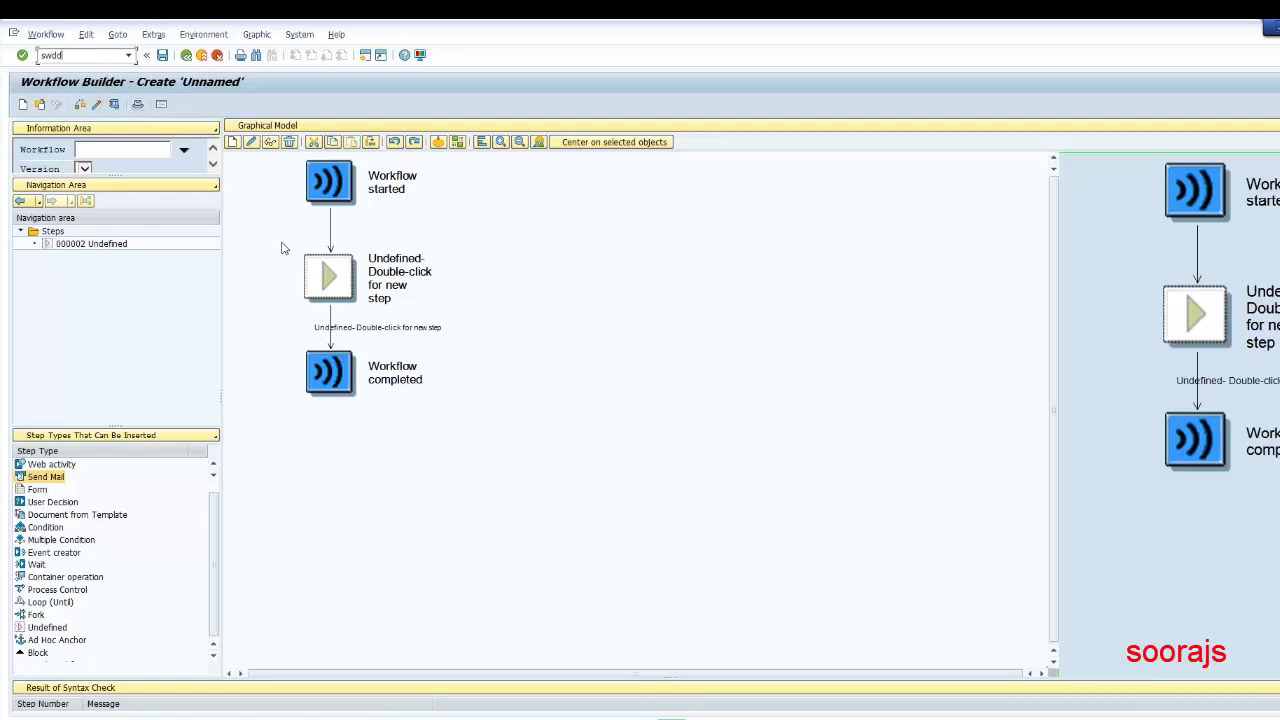
key("Return")
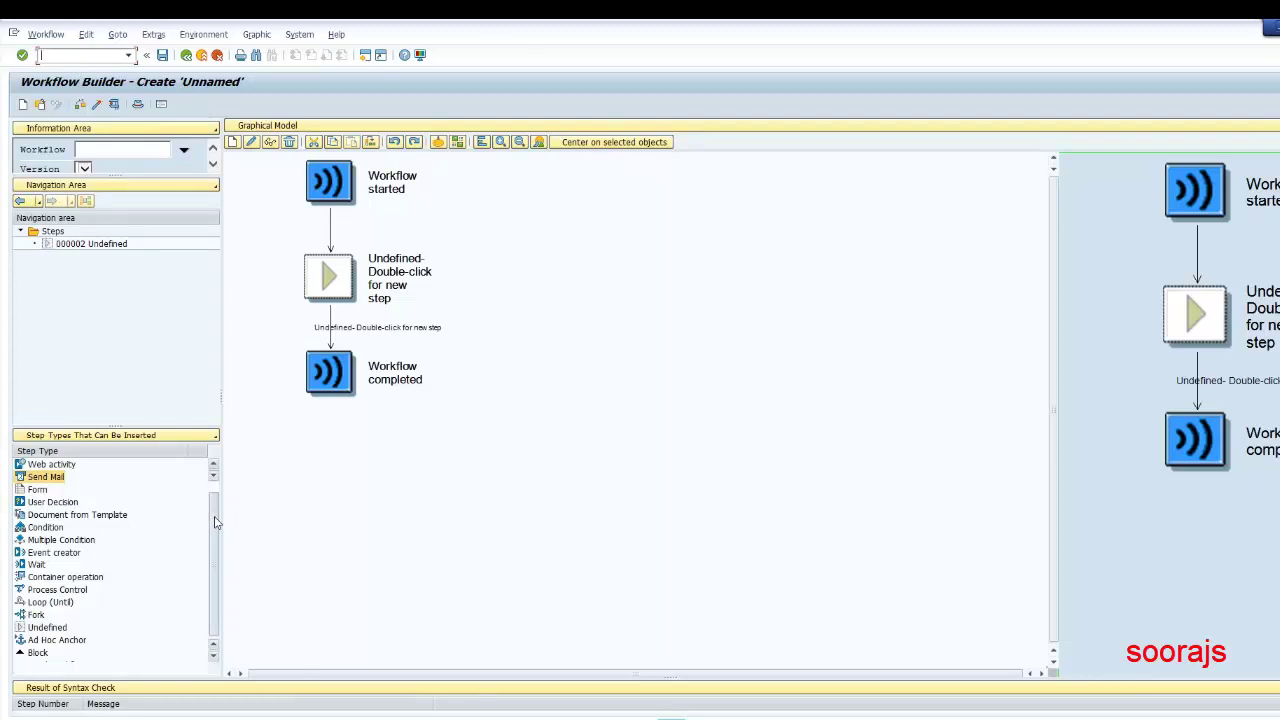
Step: Replace the undefined workflow step with a Condition step and name it condition1
scroll(215, 520, "up", 1)
left_click(45, 540)
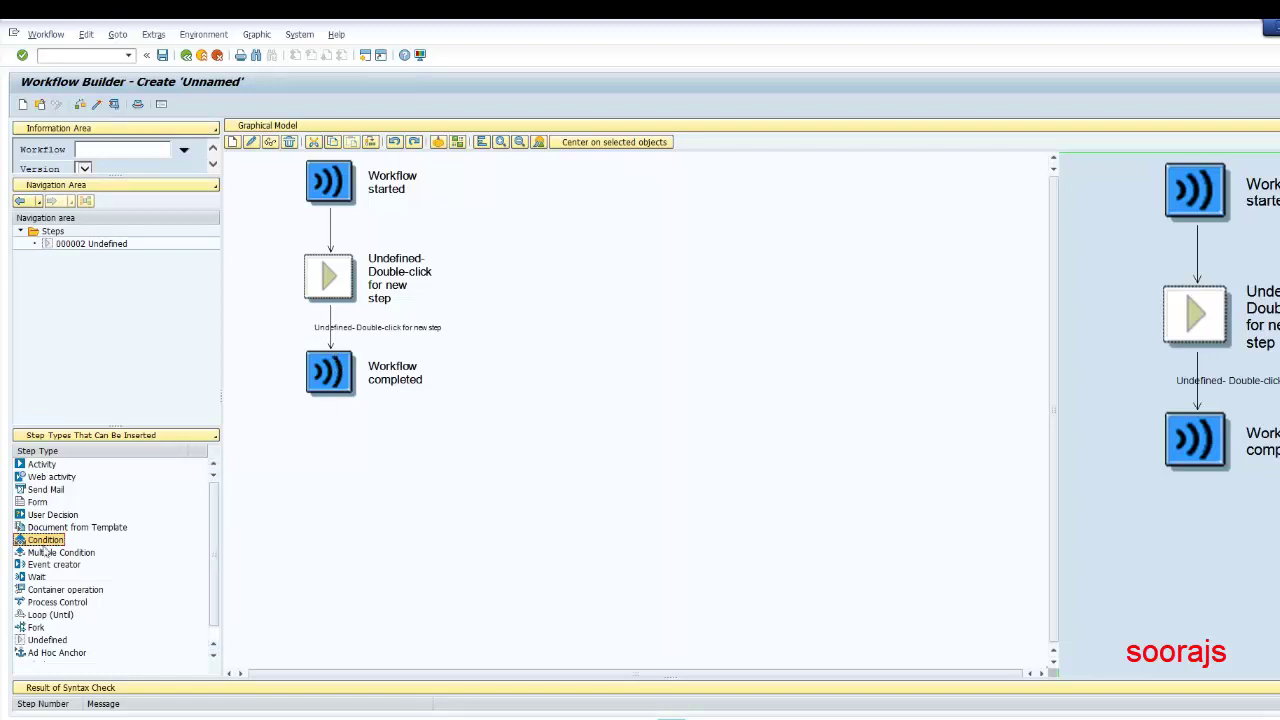
left_click(332, 285)
left_click_drag(53, 544, 334, 287)
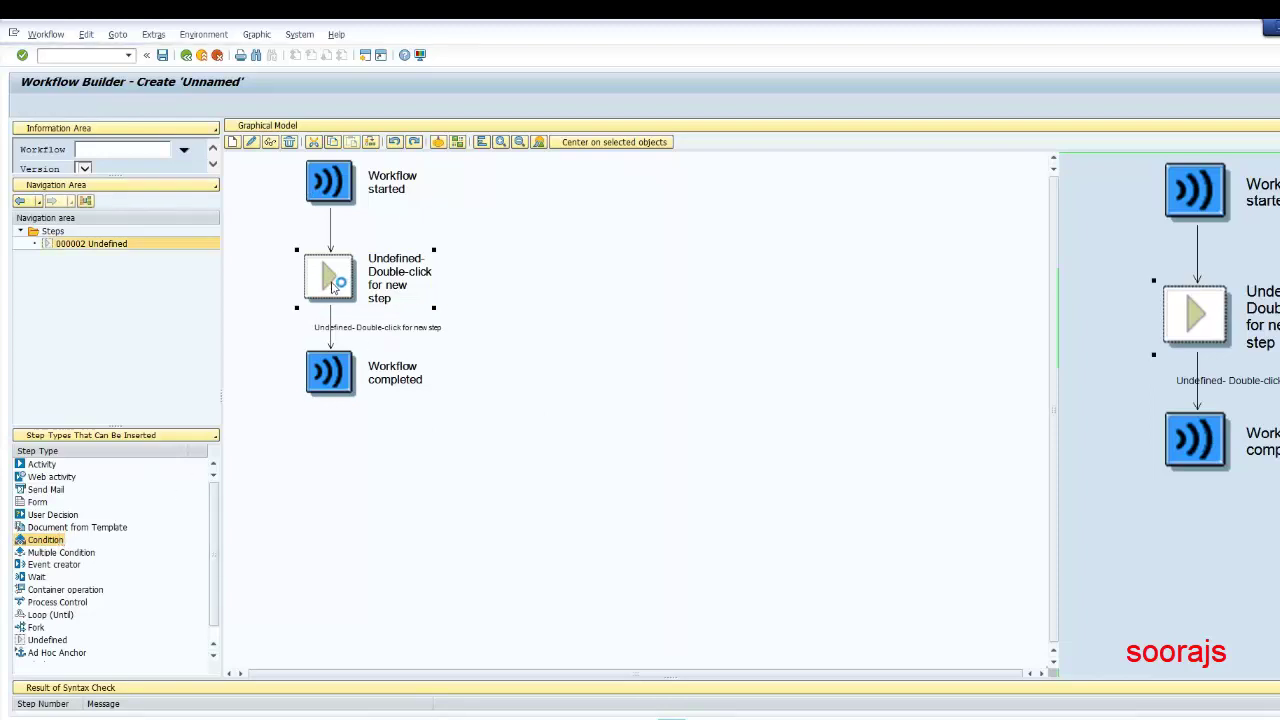
double_click(334, 287)
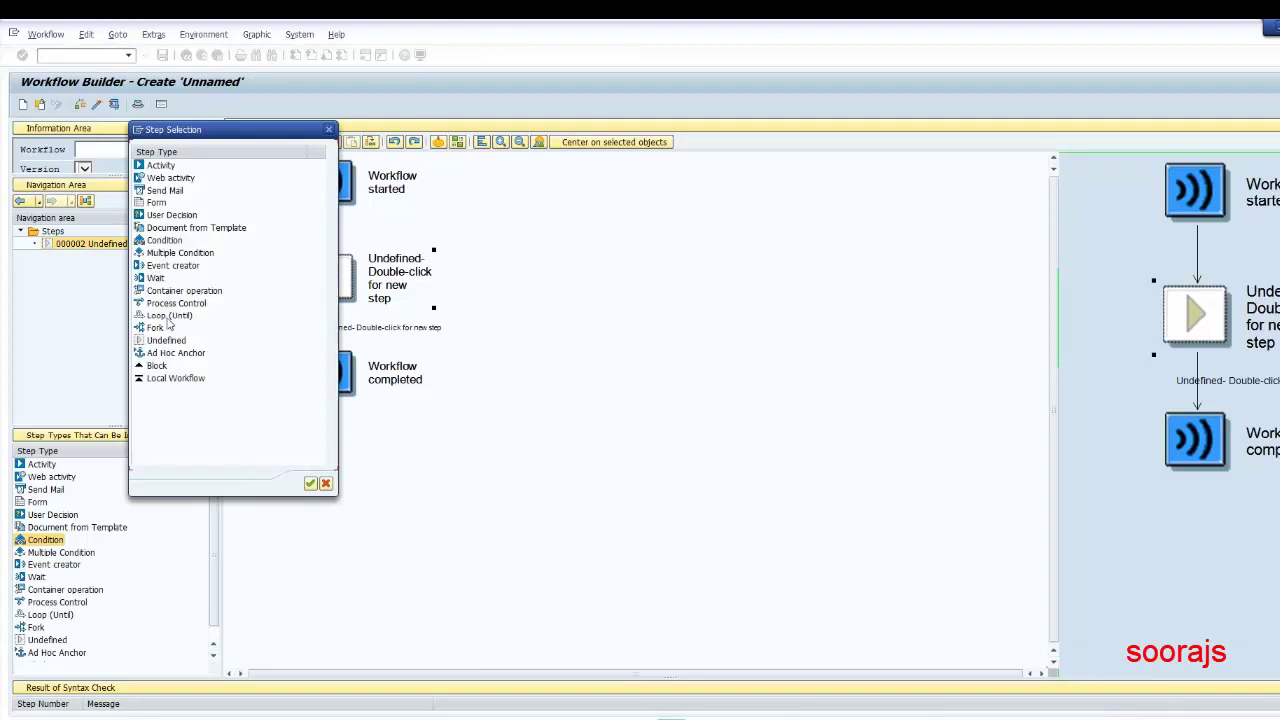
double_click(165, 240)
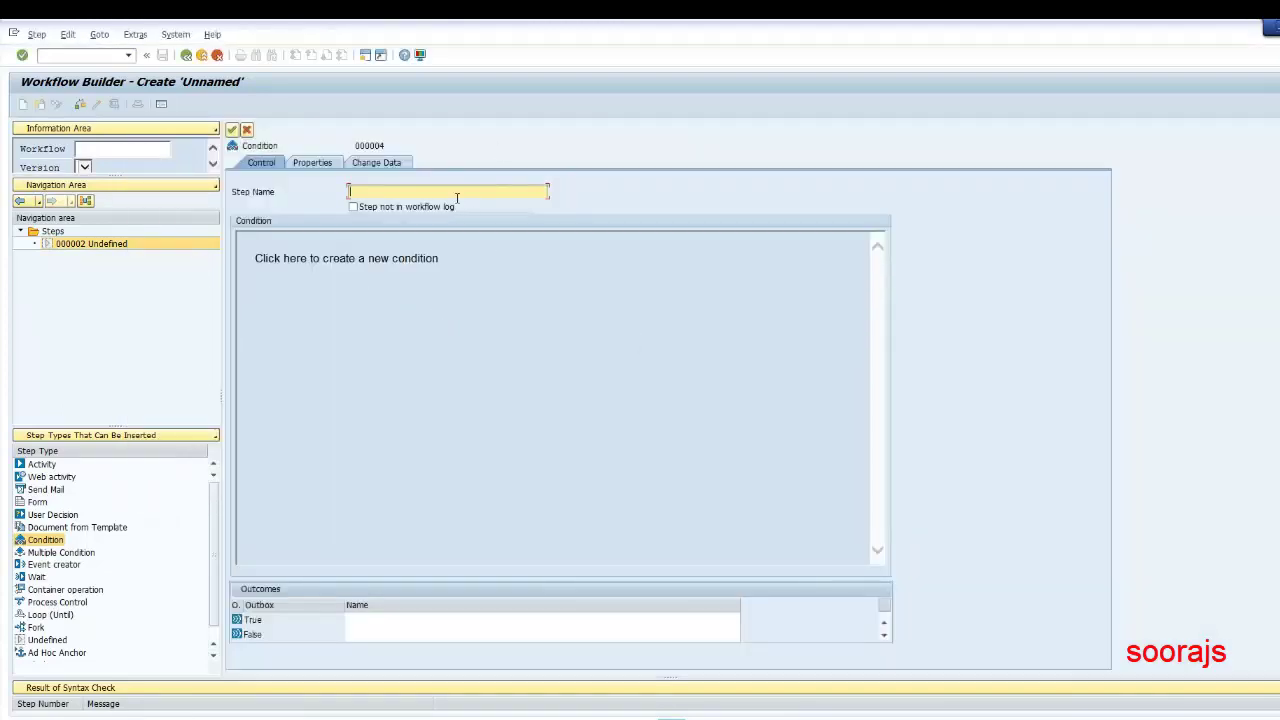
type("condition1")
left_click(231, 129)
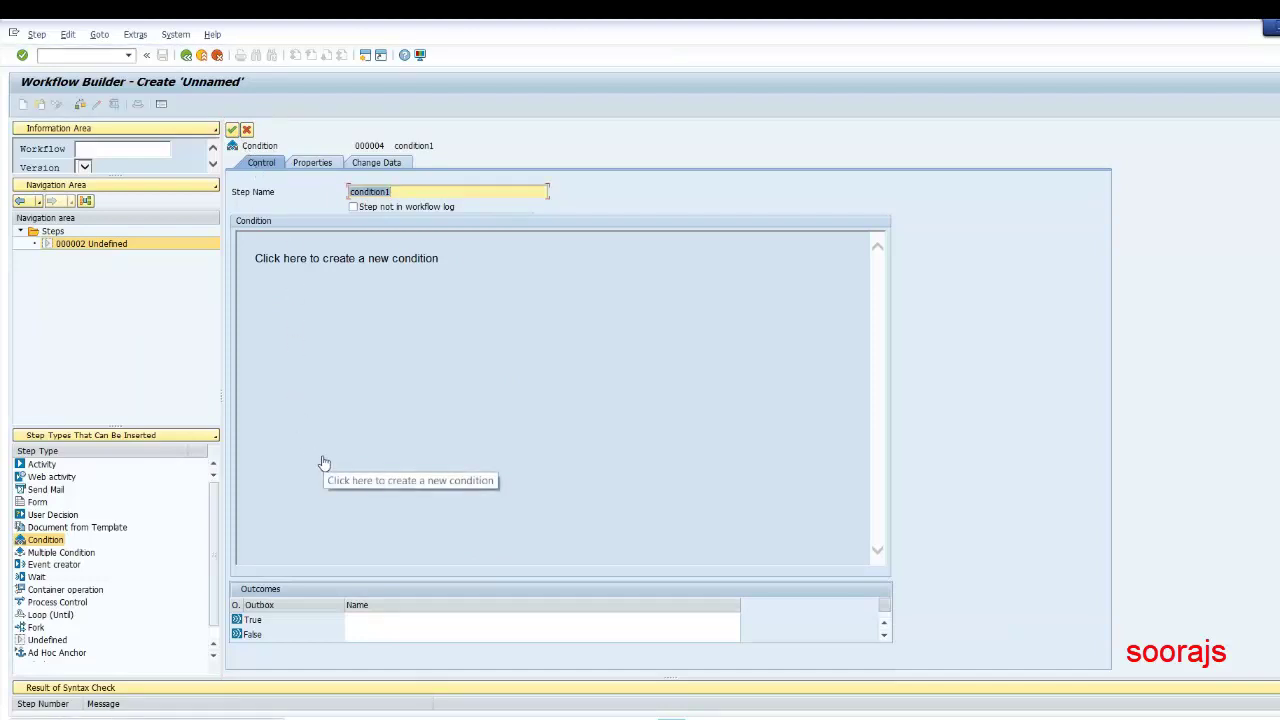
left_click(305, 268)
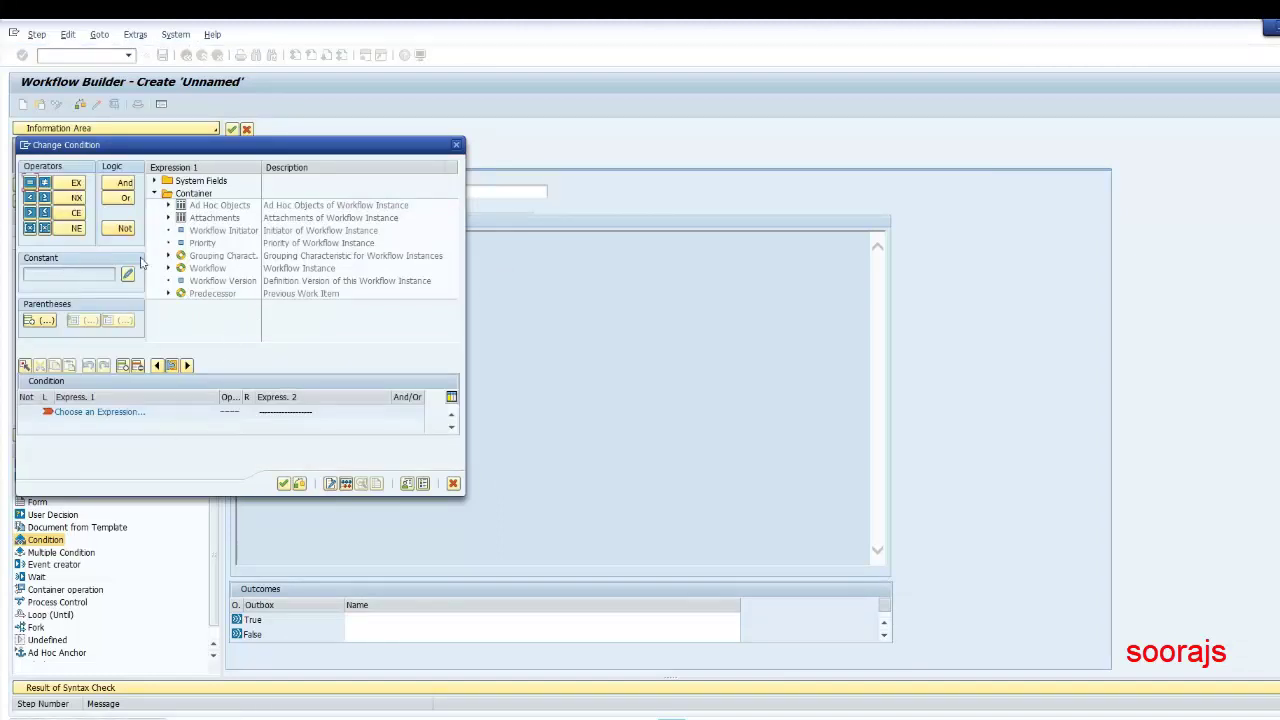
left_click(224, 172)
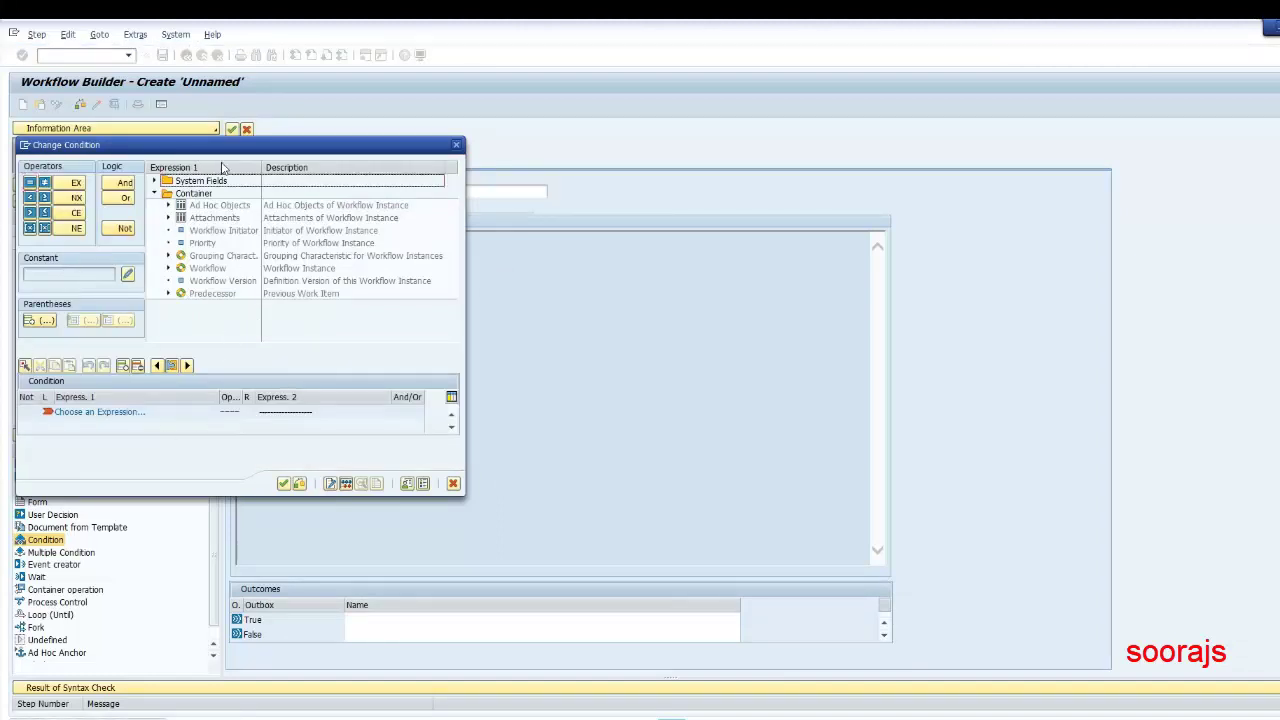
left_click(456, 145)
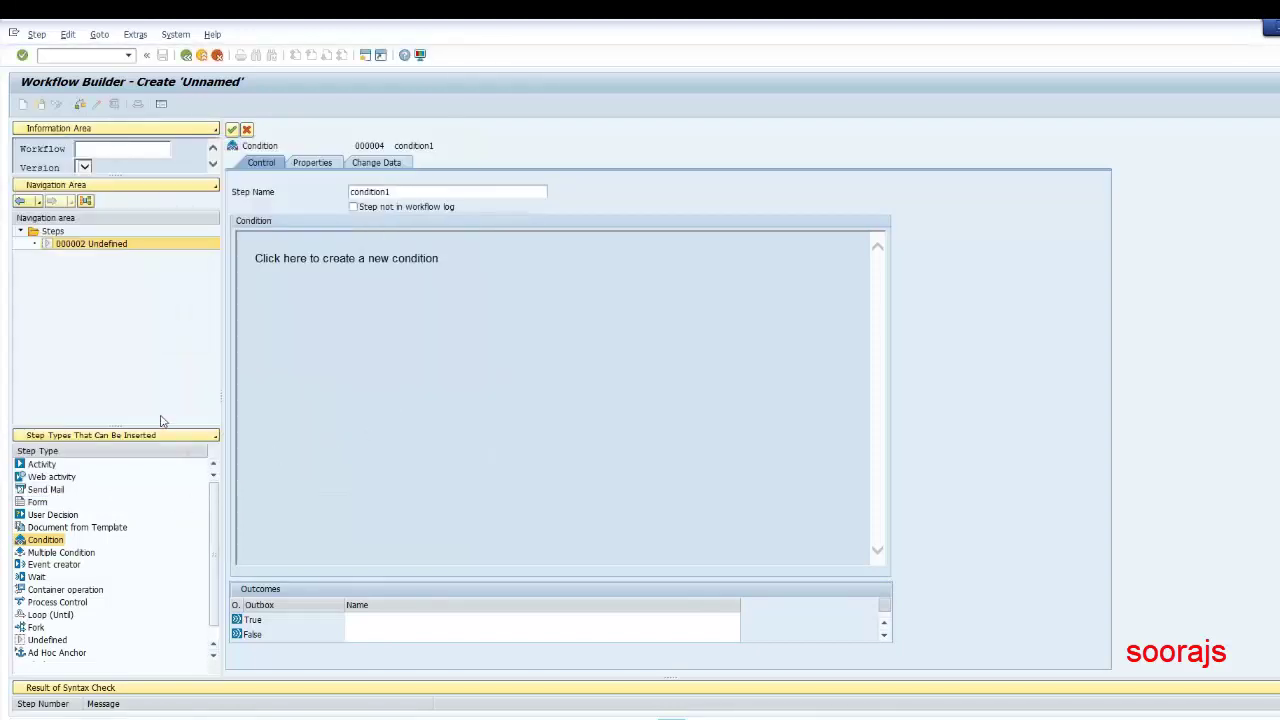
Step: Start a new workflow container element with its element ID, name and short description all set to "name"
left_click(160, 435)
left_click(103, 467)
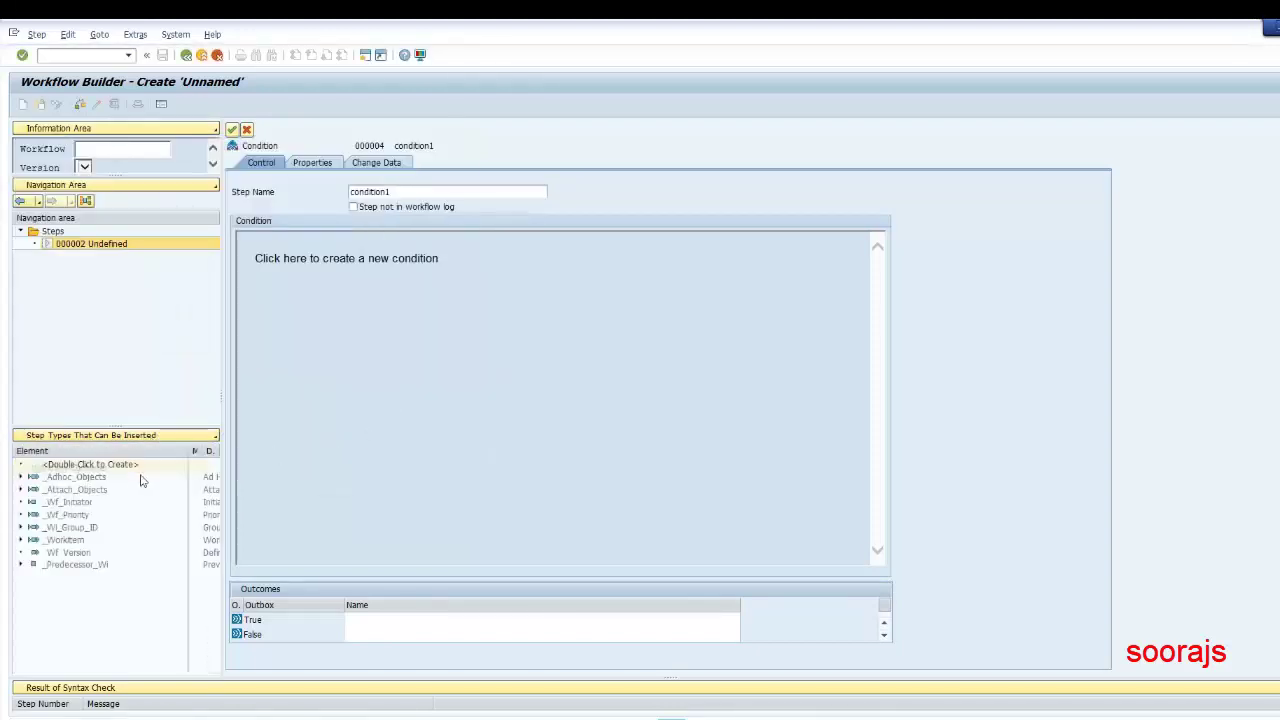
double_click(78, 466)
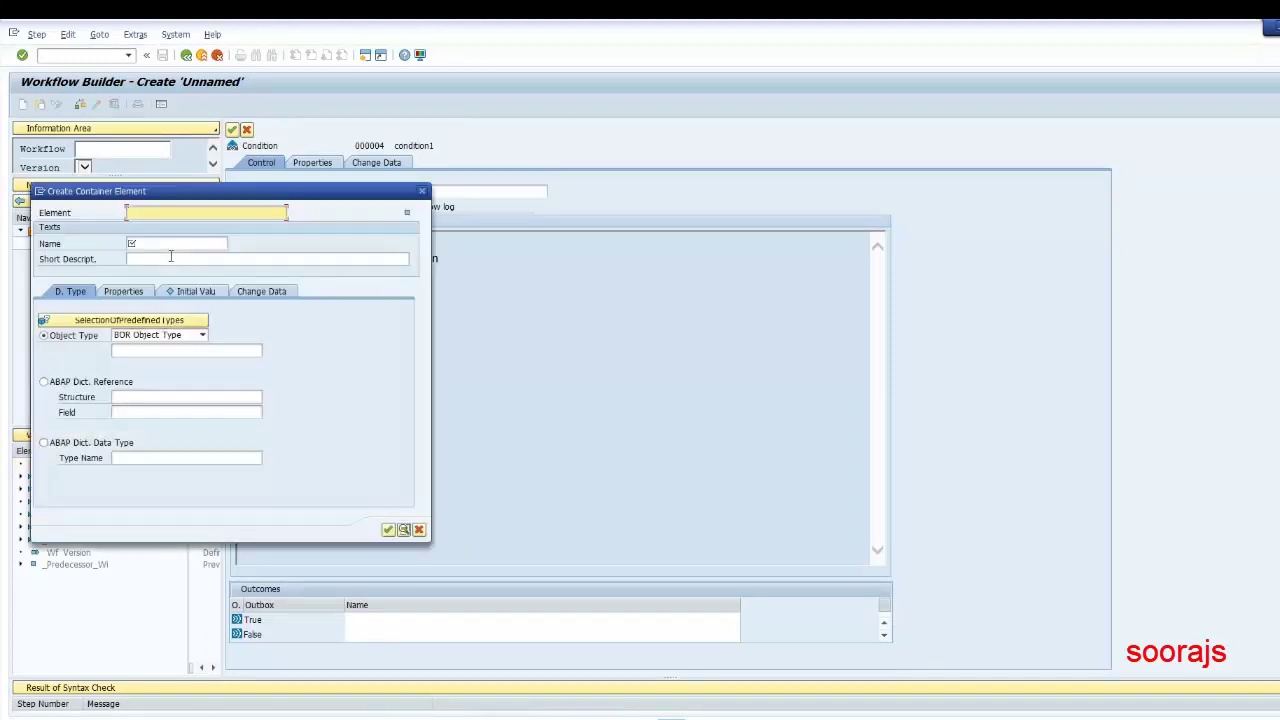
type("name")
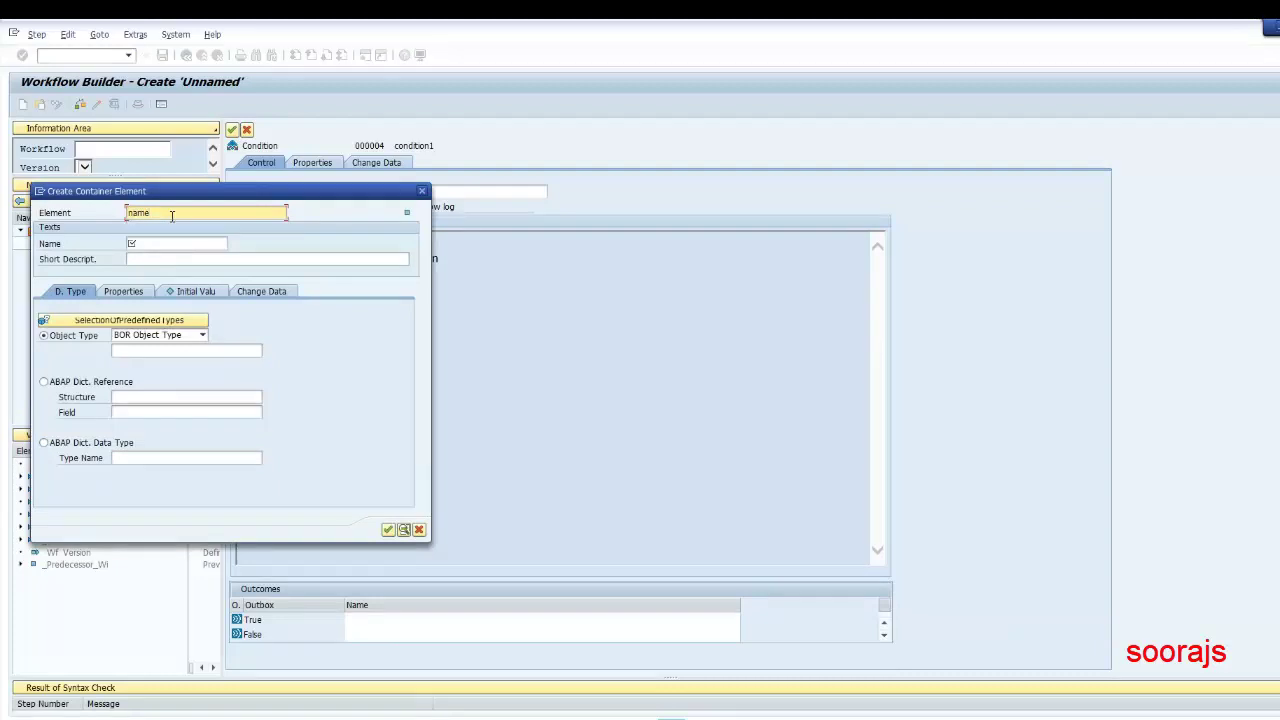
key("Tab")
key("Tab")
type("n")
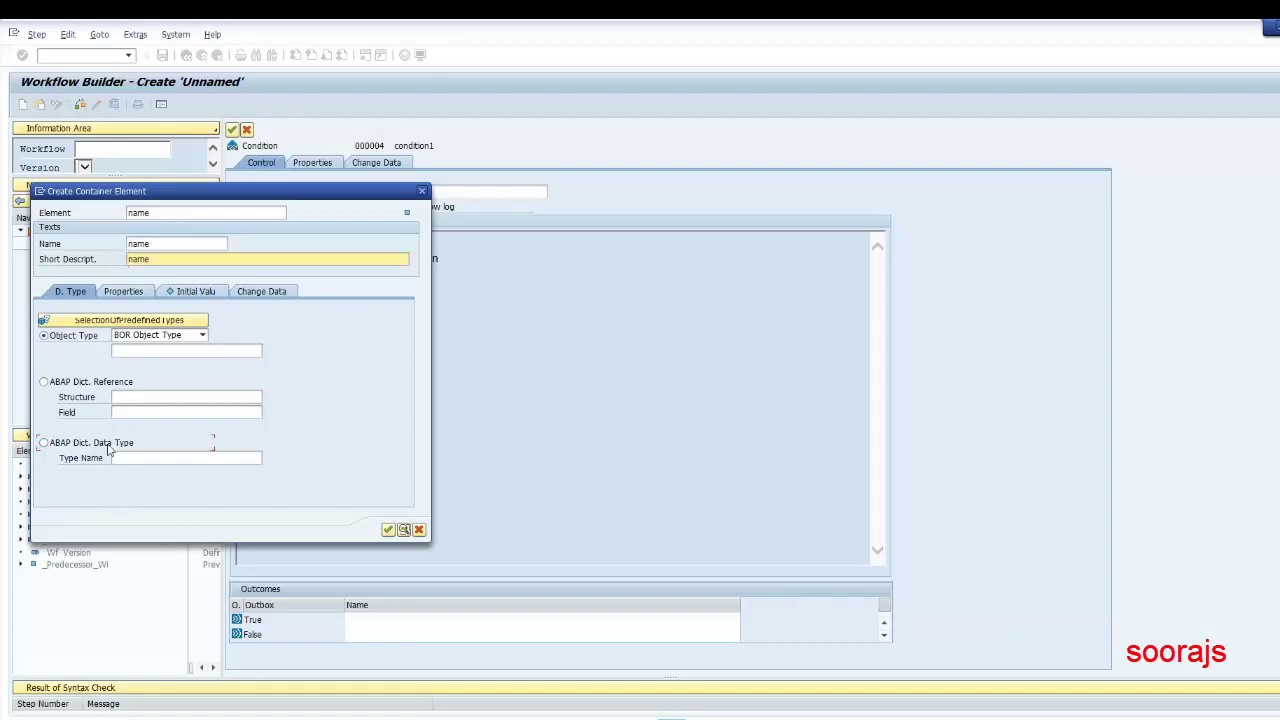
Step: Give the container element the ABAP dictionary data type char10 and create it as an import parameter
left_click(110, 448)
left_click(139, 459)
type("char10")
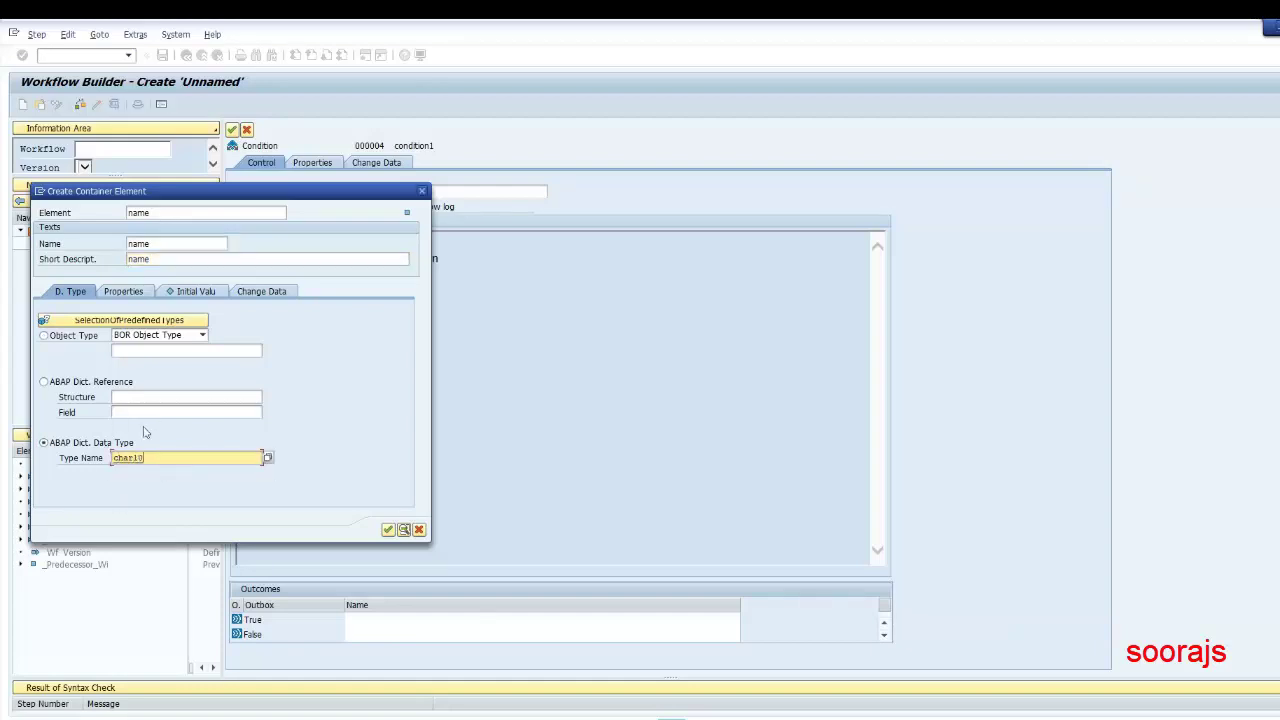
left_click(123, 291)
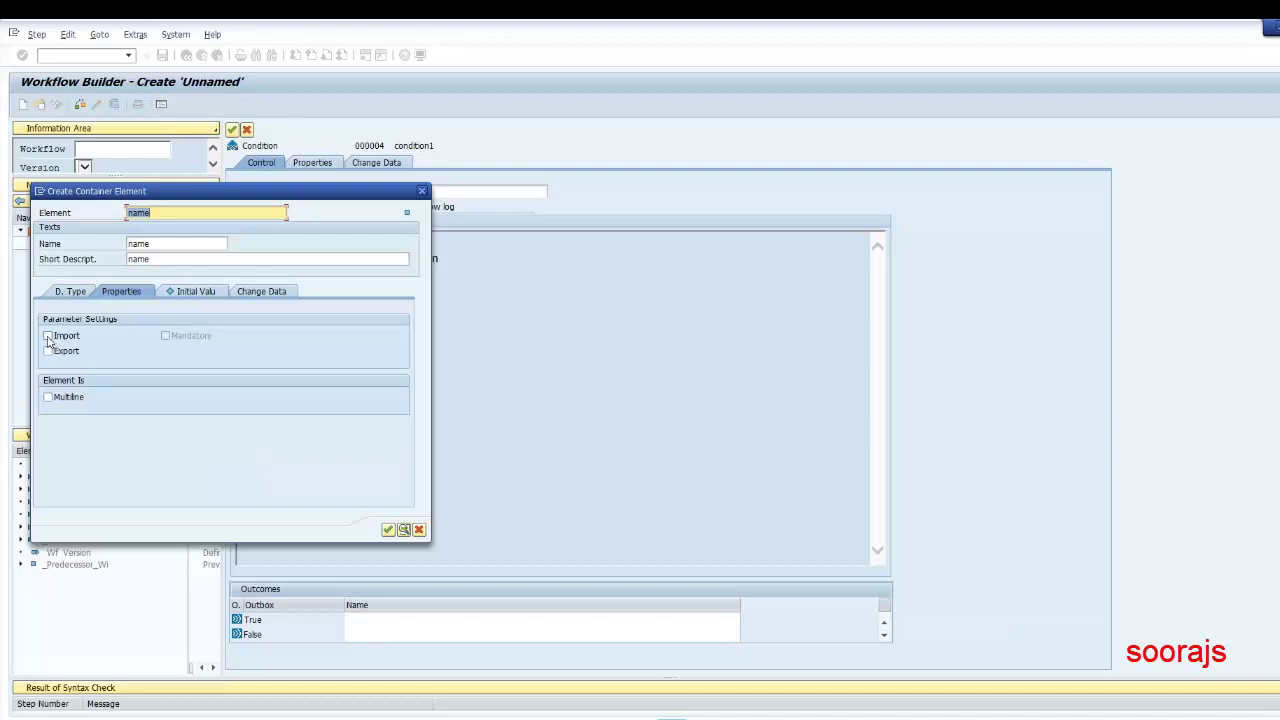
left_click(48, 337)
left_click(388, 529)
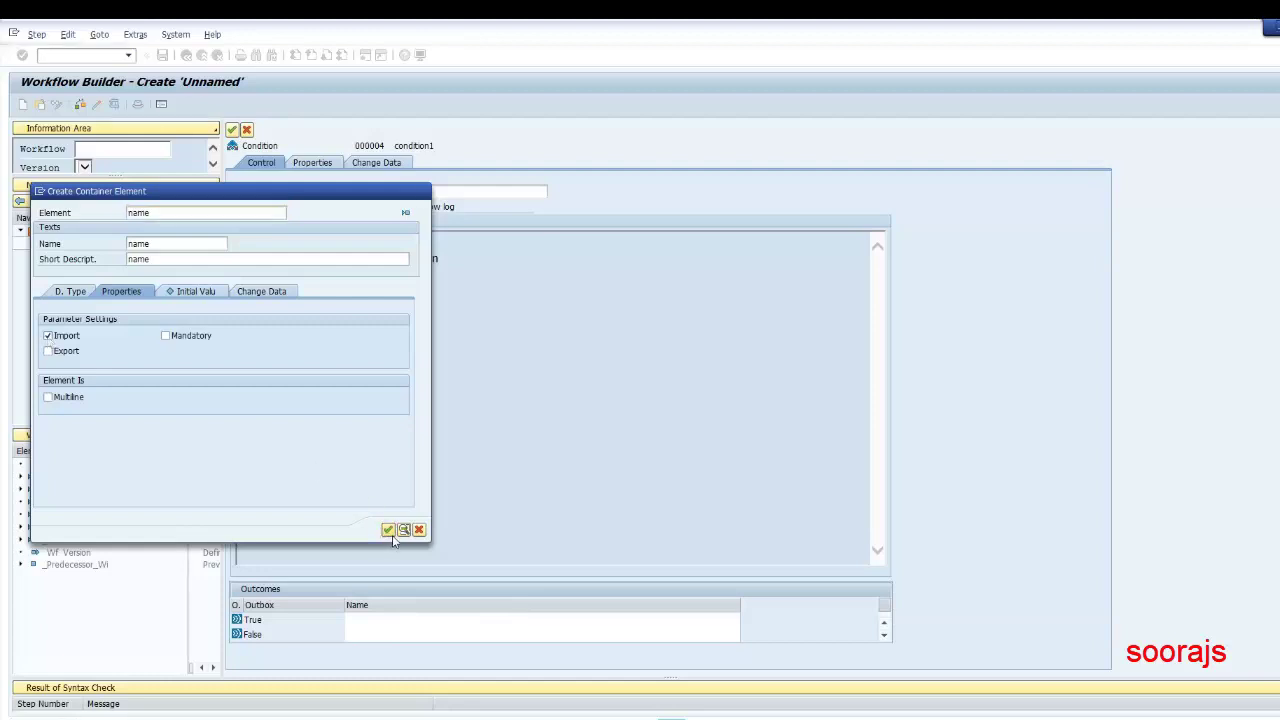
left_click(54, 579)
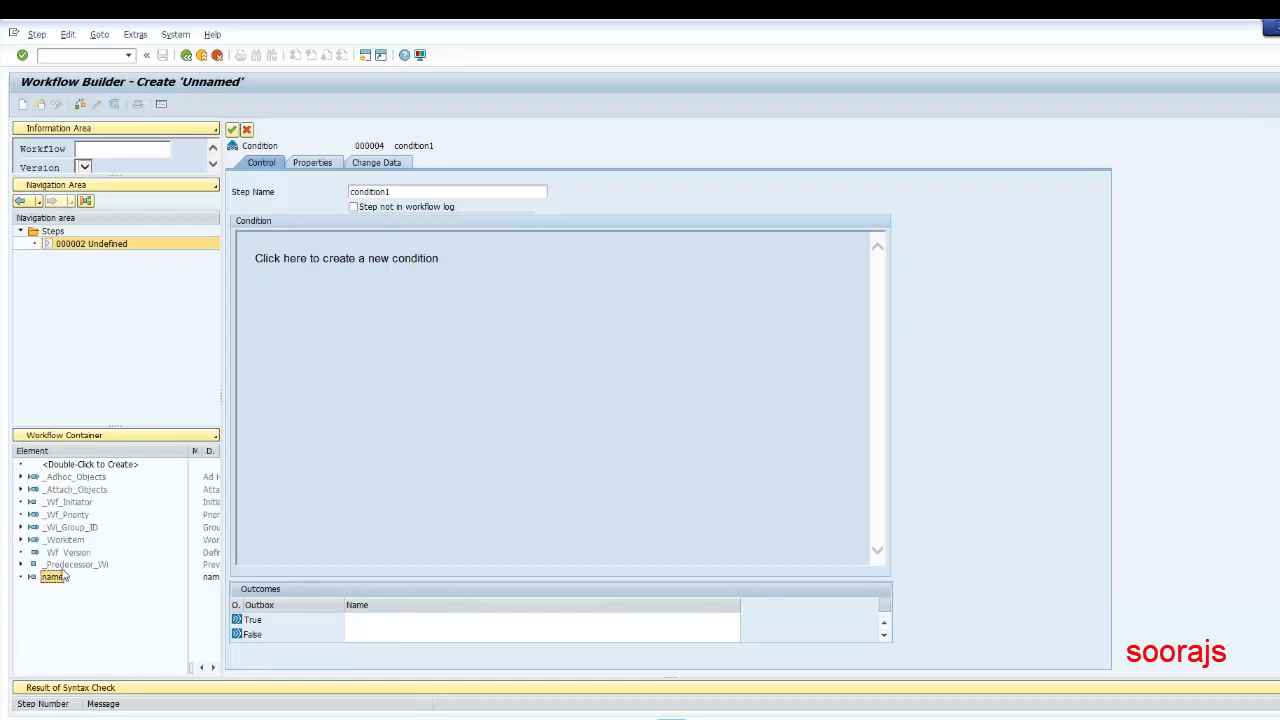
Step: Create a condition for condition1 with the container element "name" as its first expression
left_click(368, 259)
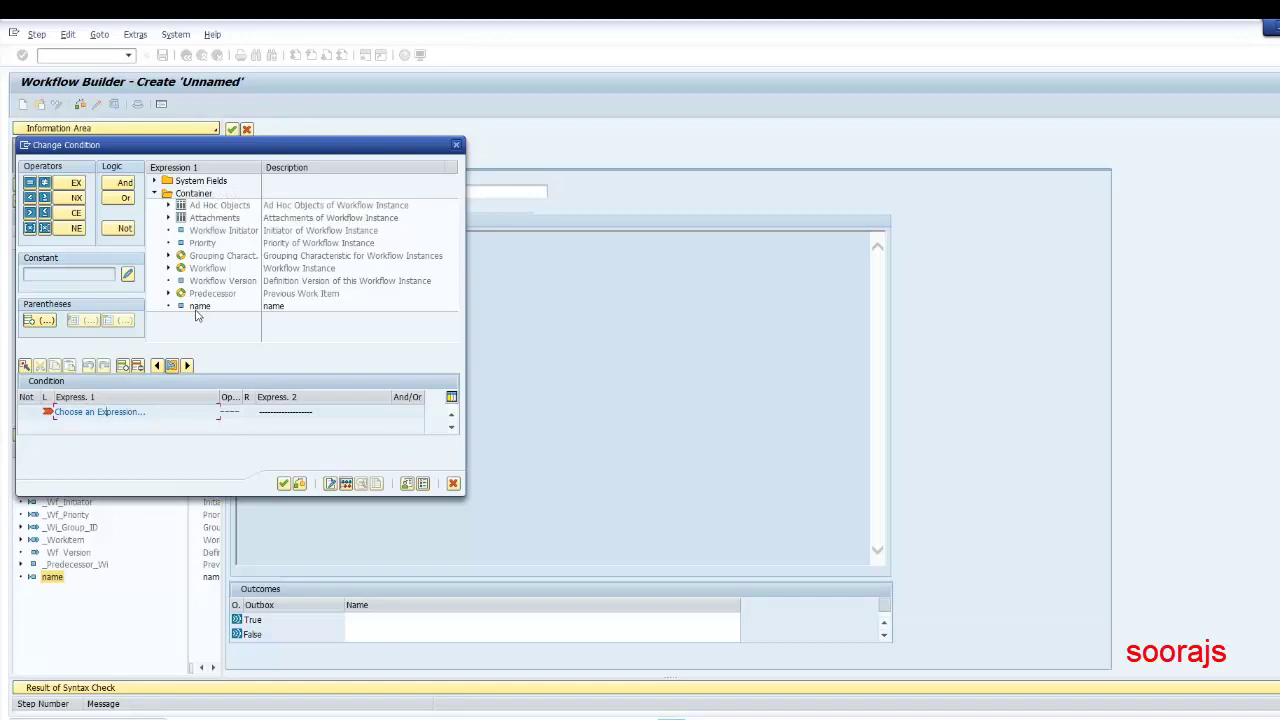
left_click(155, 194)
left_click(155, 194)
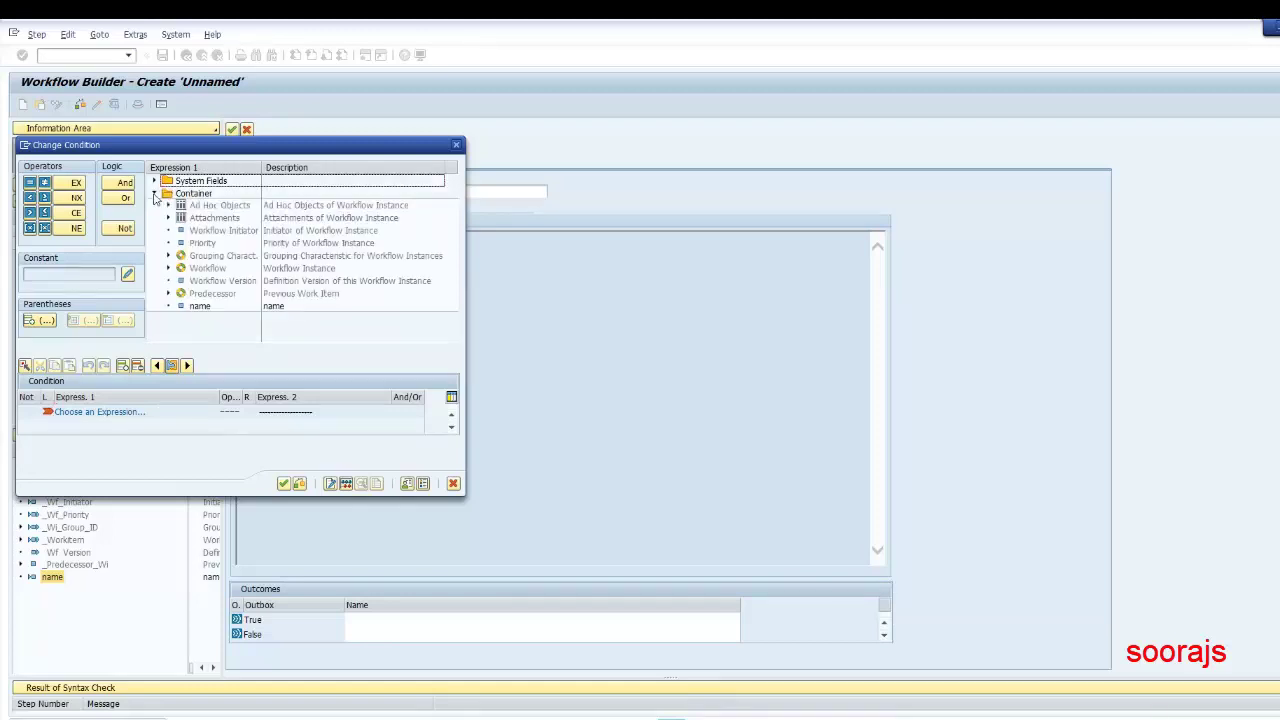
left_click(200, 306)
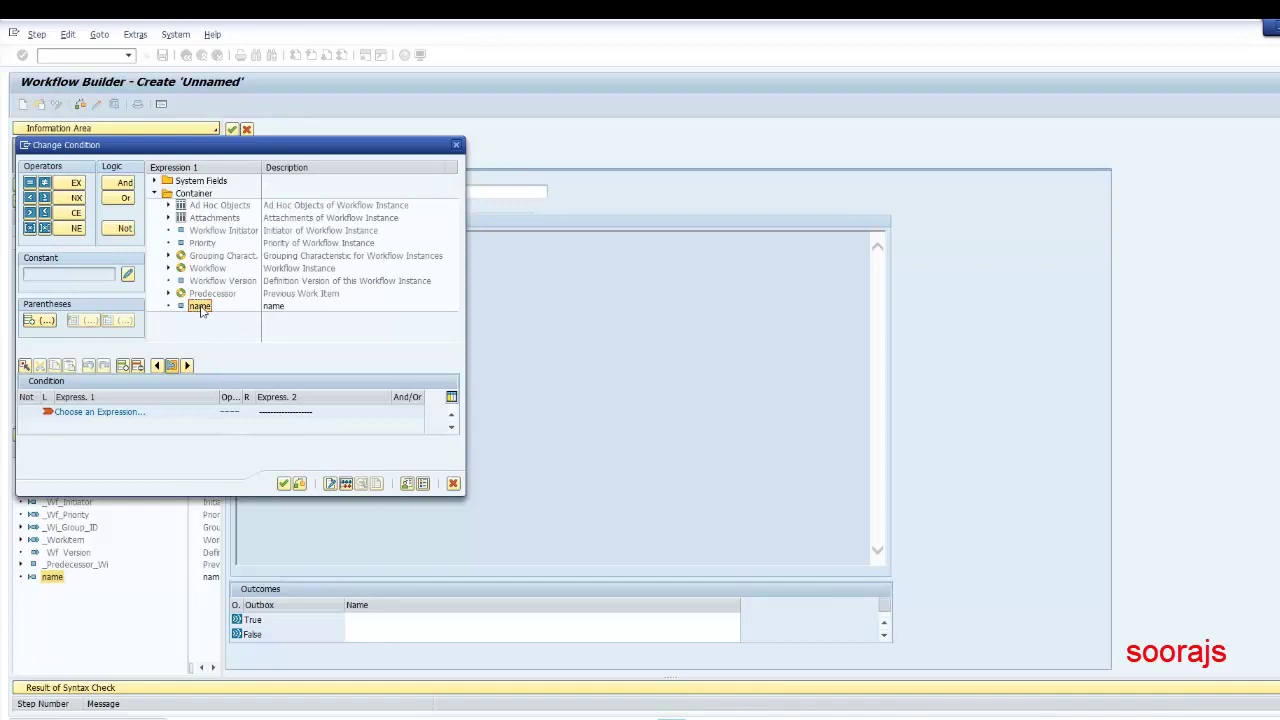
double_click(200, 306)
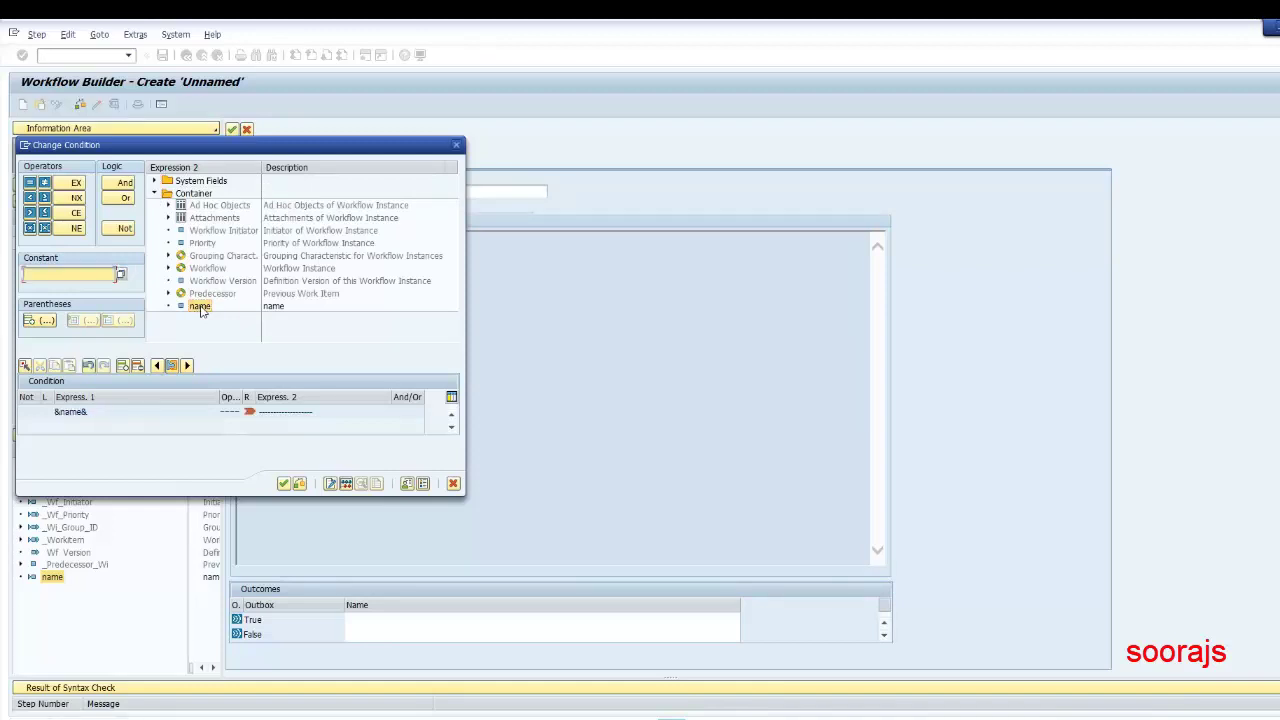
left_click(80, 411)
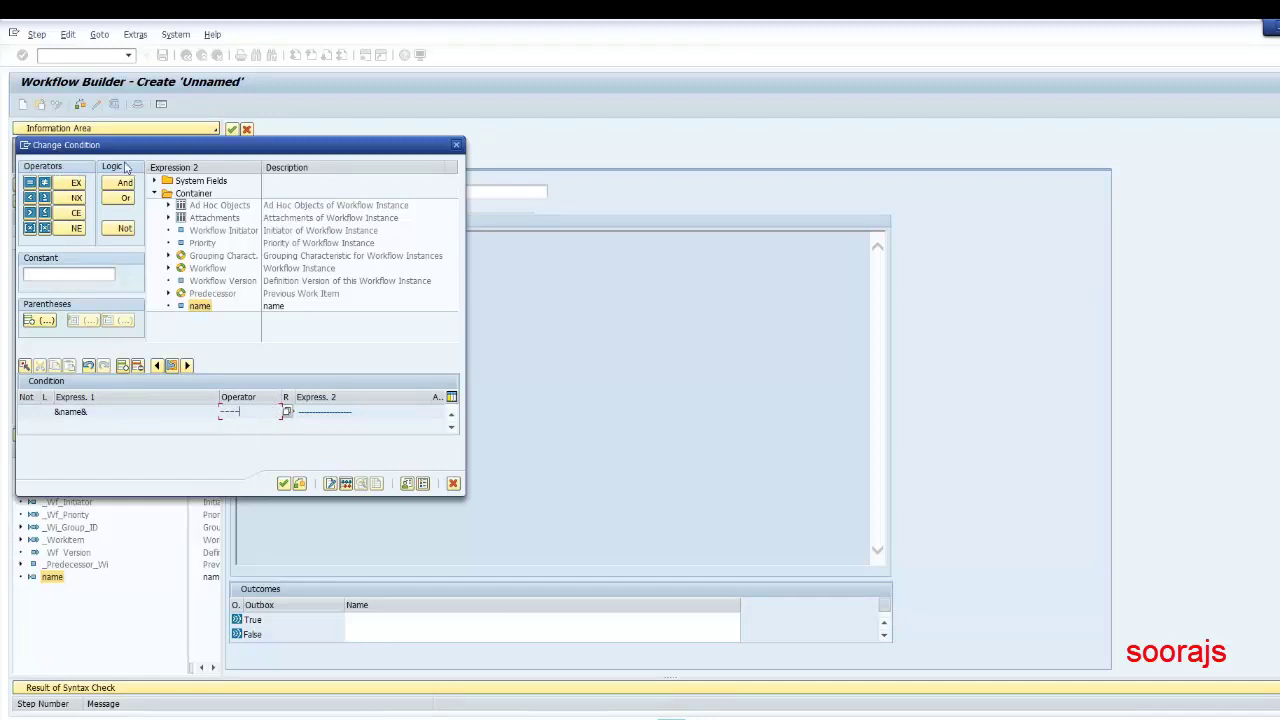
Step: Compare the "name" element for equality with a constant holding the person's first name, and accept the condition
left_click(30, 185)
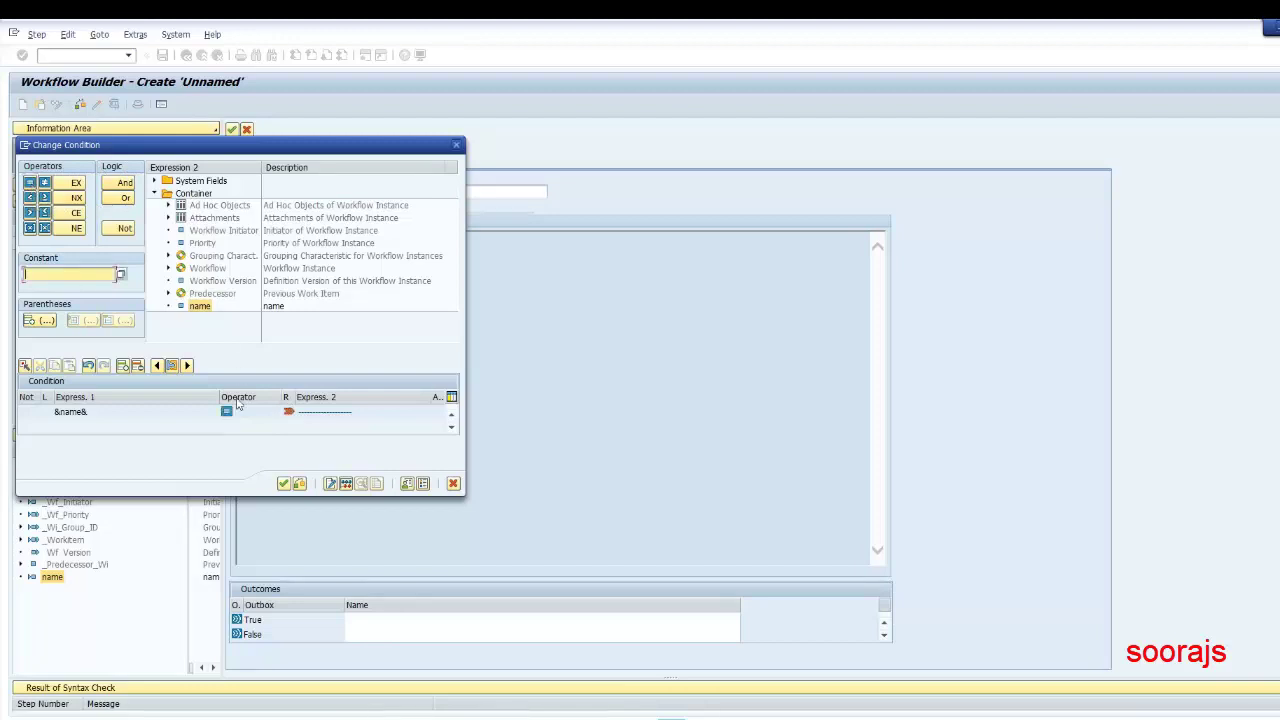
left_click(318, 412)
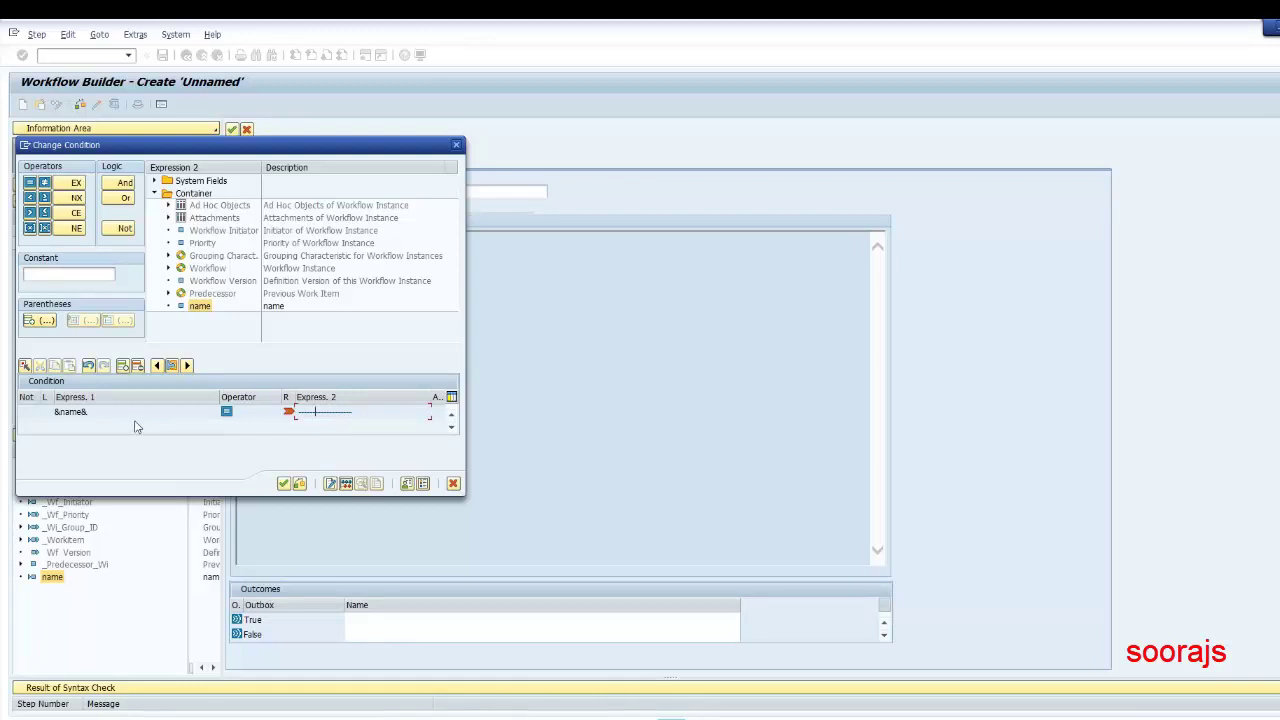
left_click(62, 273)
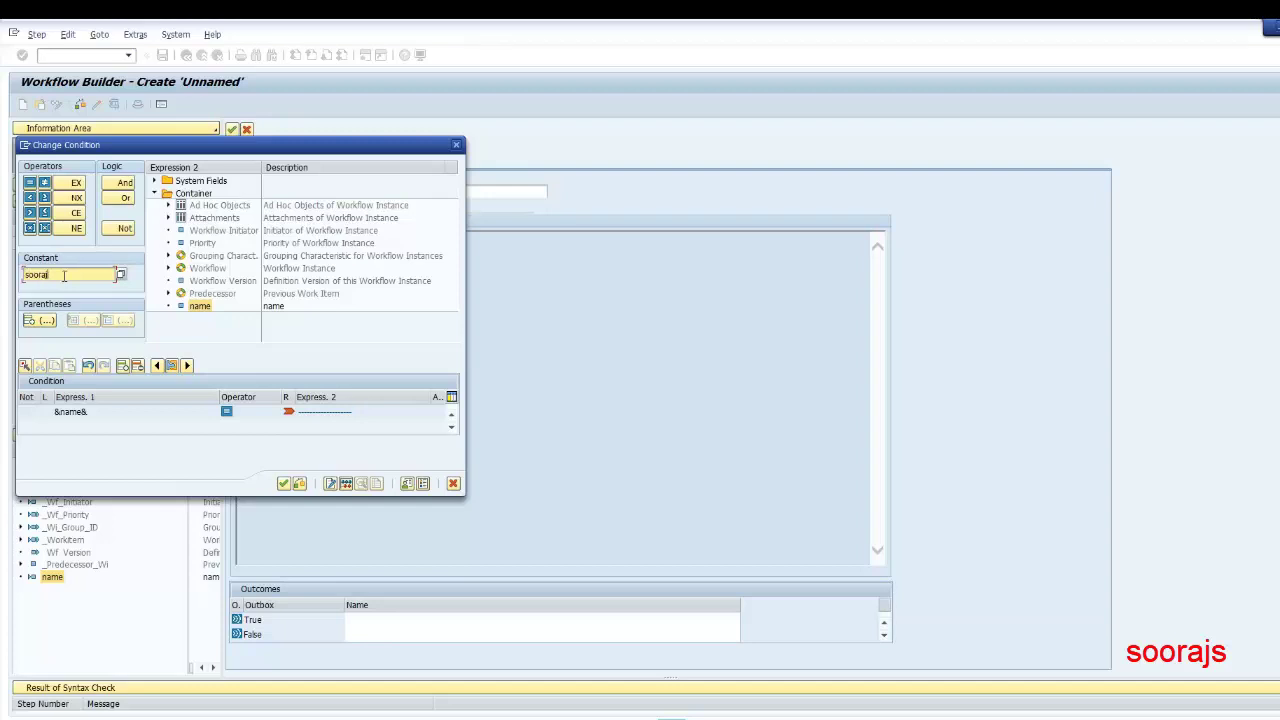
type("sooraj")
left_click(283, 483)
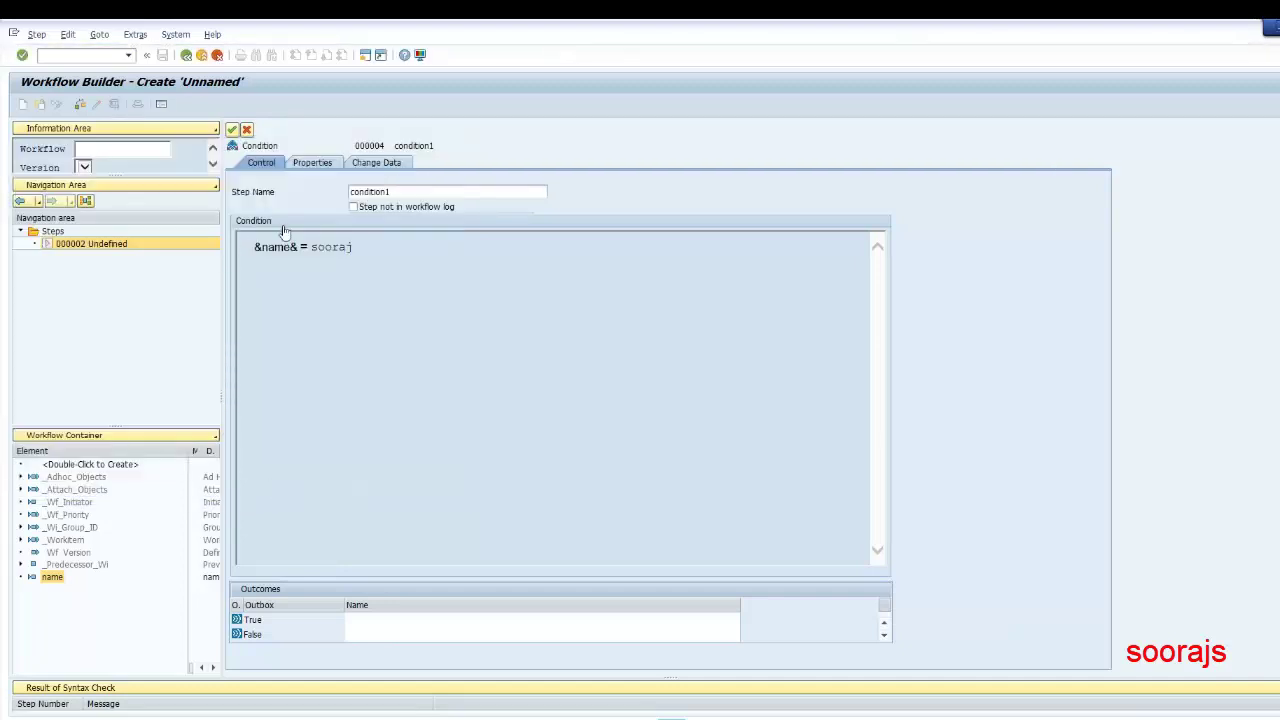
Step: Name the condition's True outcome "true" and its False outcome "false", and transfer the step to the workflow model
left_click(358, 620)
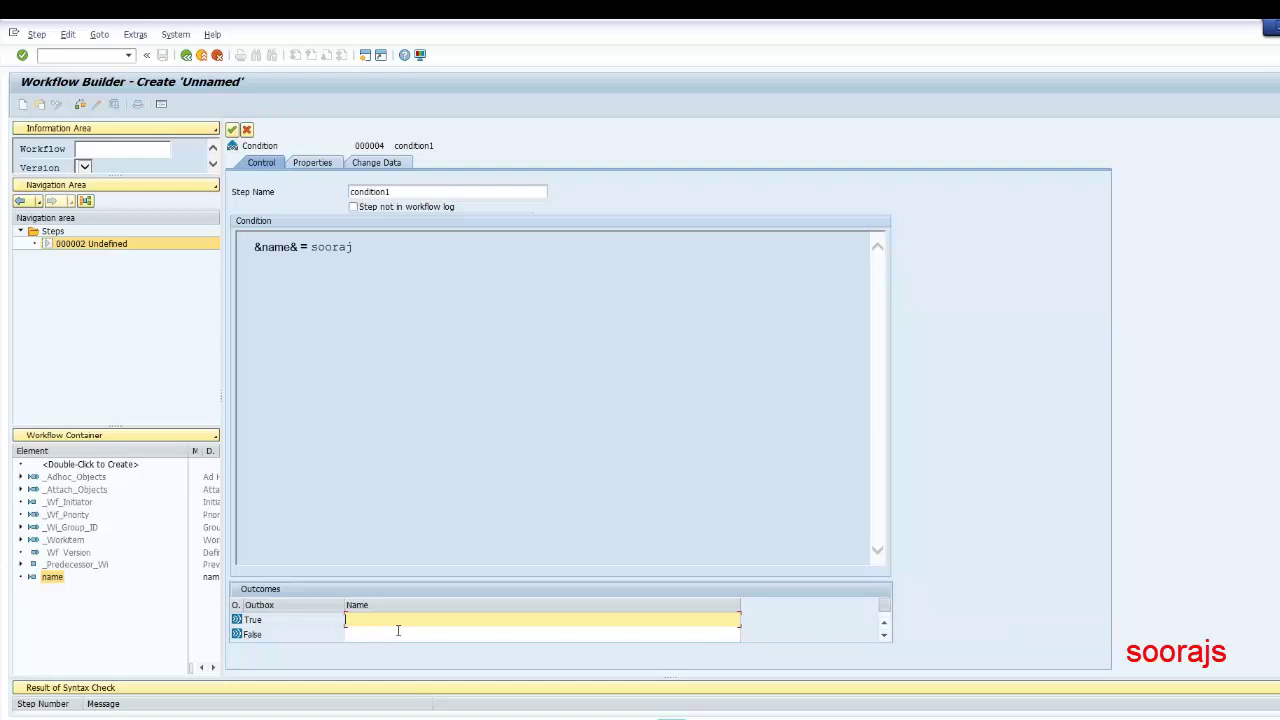
type("true")
left_click(397, 630)
type("false")
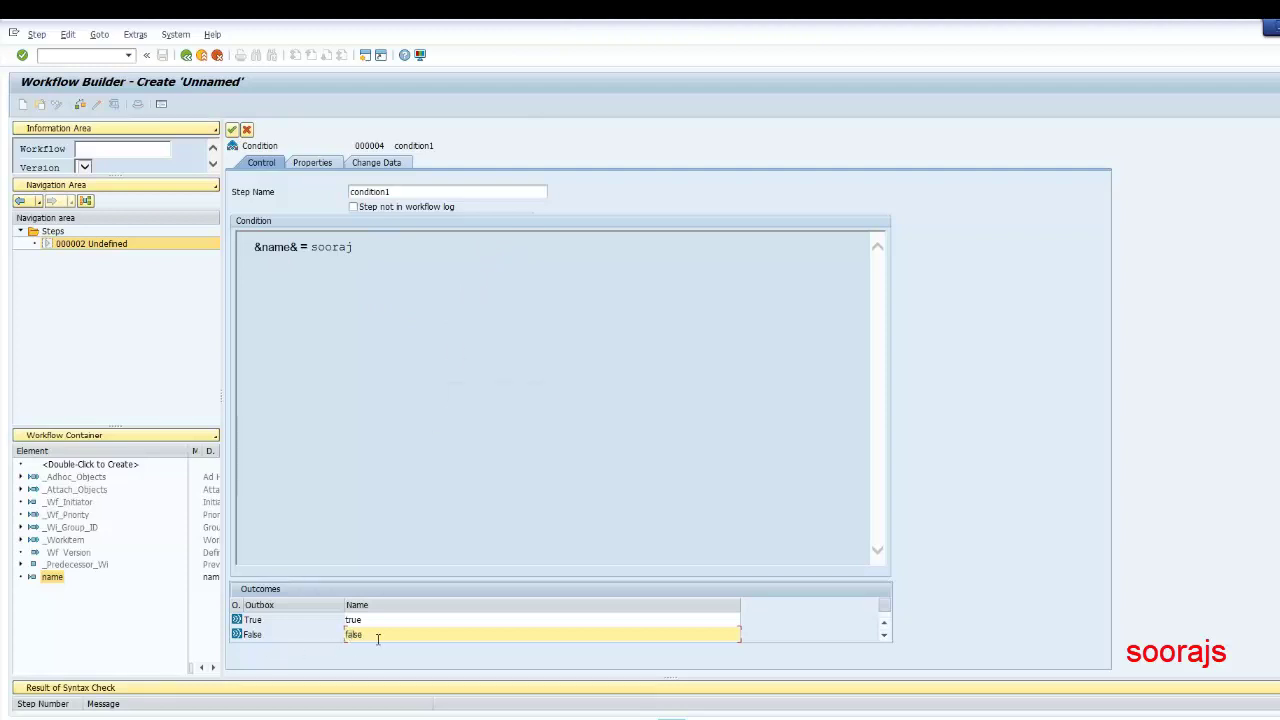
left_click(231, 132)
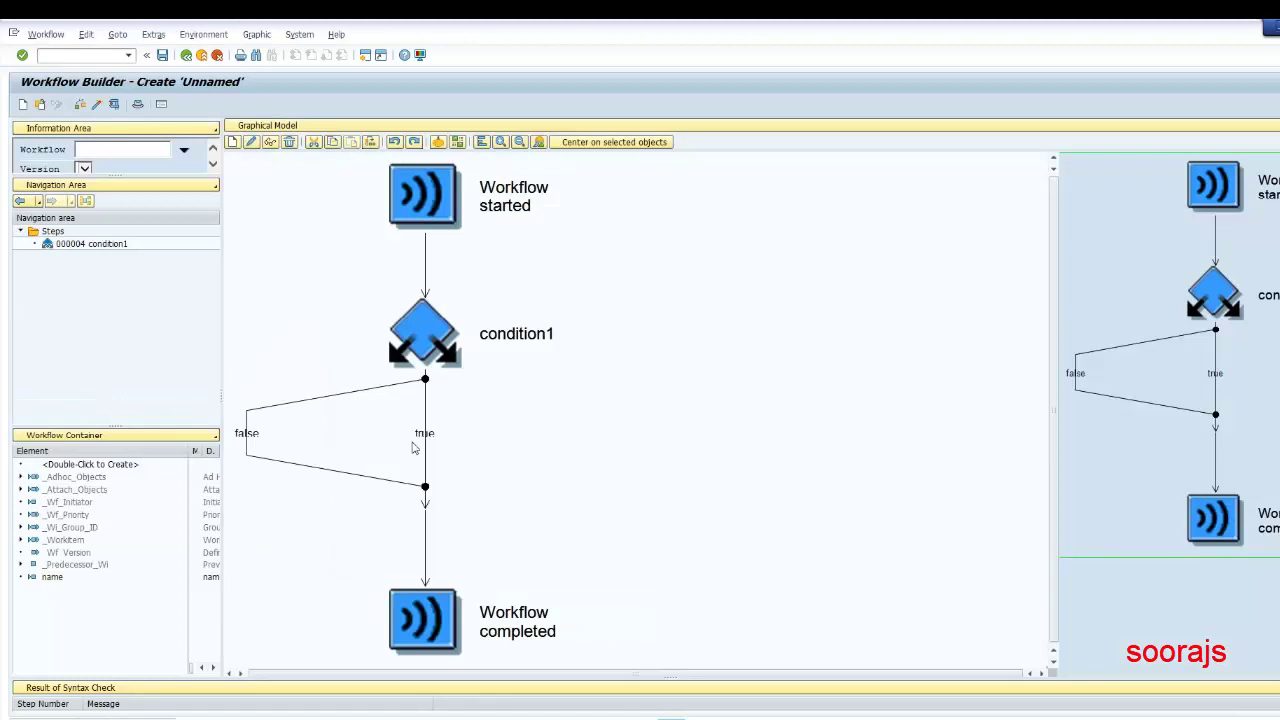
Step: Examine how condition1 leads to the true and false branches in the workflow diagram
left_click(417, 333)
left_click(431, 433)
left_click(421, 340)
left_click(247, 433)
left_click(426, 334)
left_click(426, 432)
left_click(418, 343)
left_click(250, 437)
Step: Select the true branch of condition1 and display the list of step types that can be inserted
left_click(424, 438)
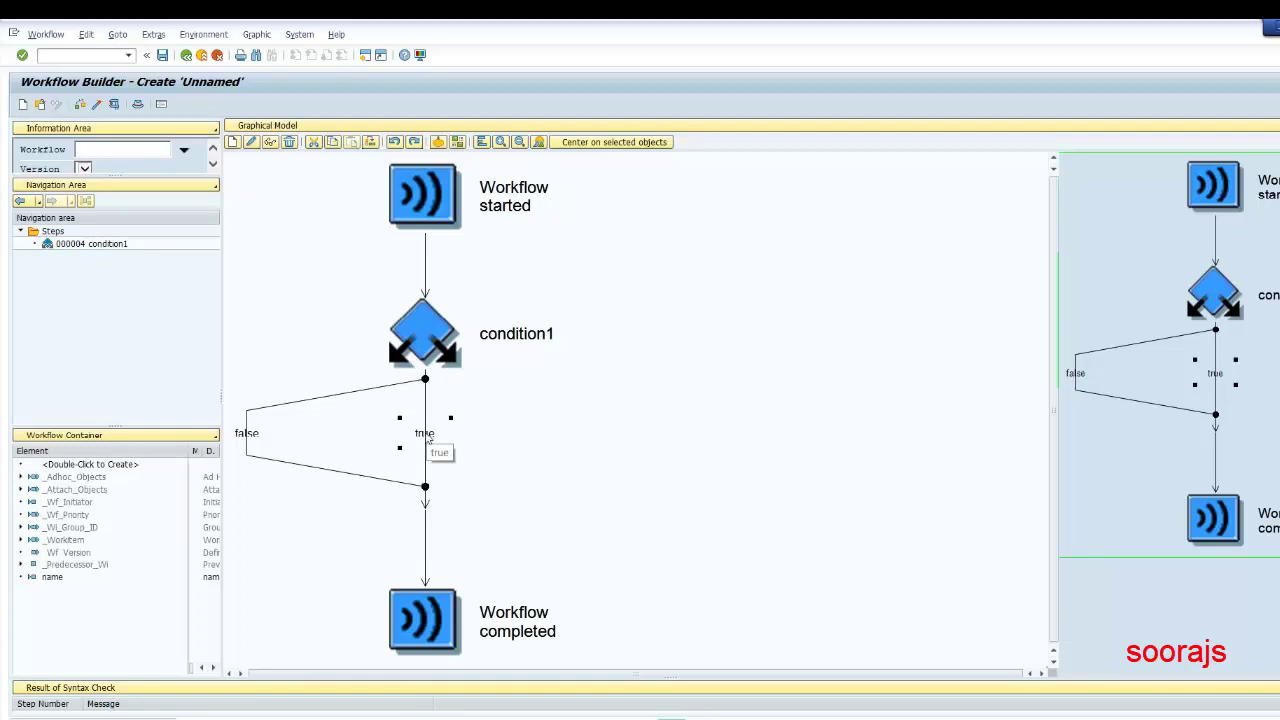
left_click(64, 435)
left_click(60, 450)
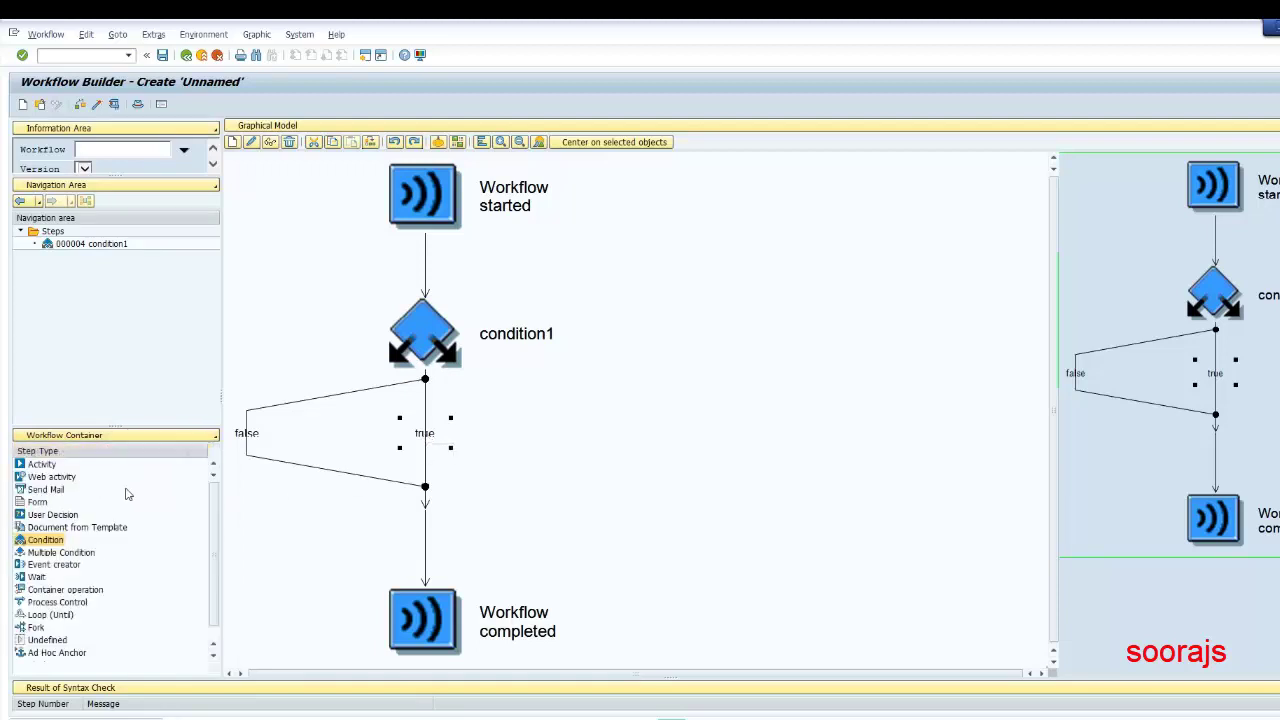
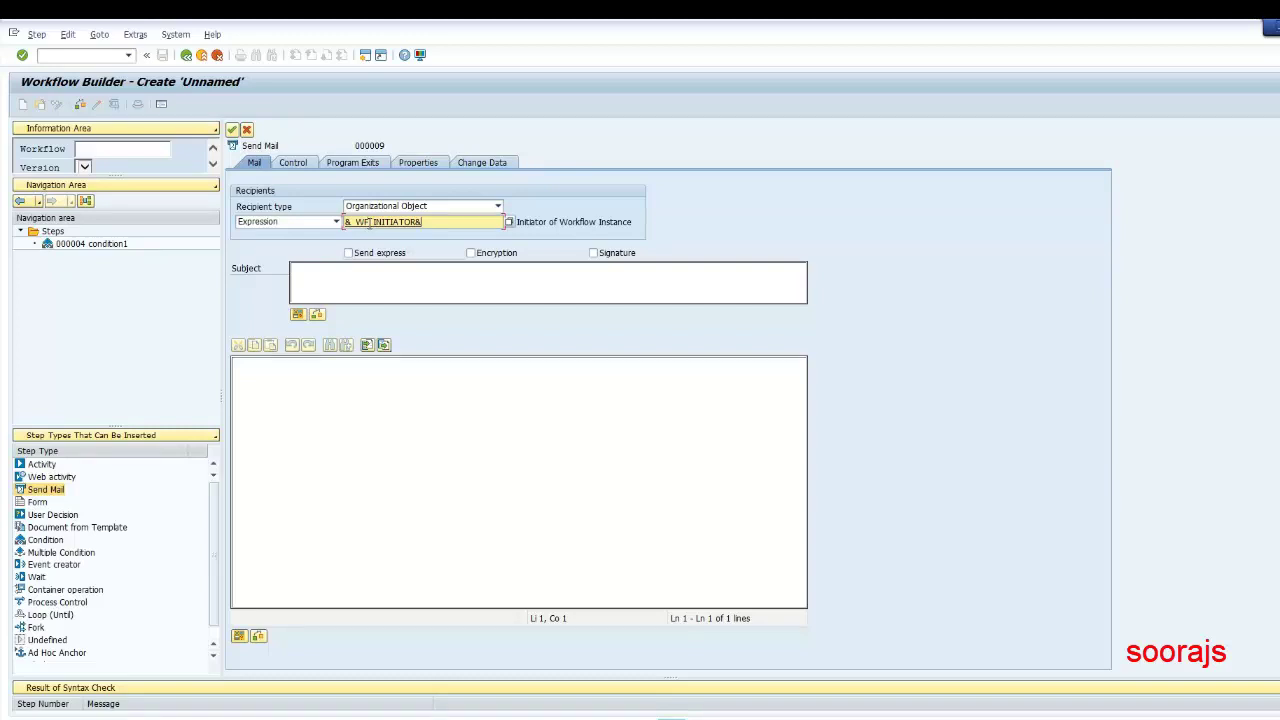
Step: Write a mail subject and a "Hi," body stating the person's first name, signed "Regards, Workflow", and transfer the Send Mail step to the workflow
left_click(396, 277)
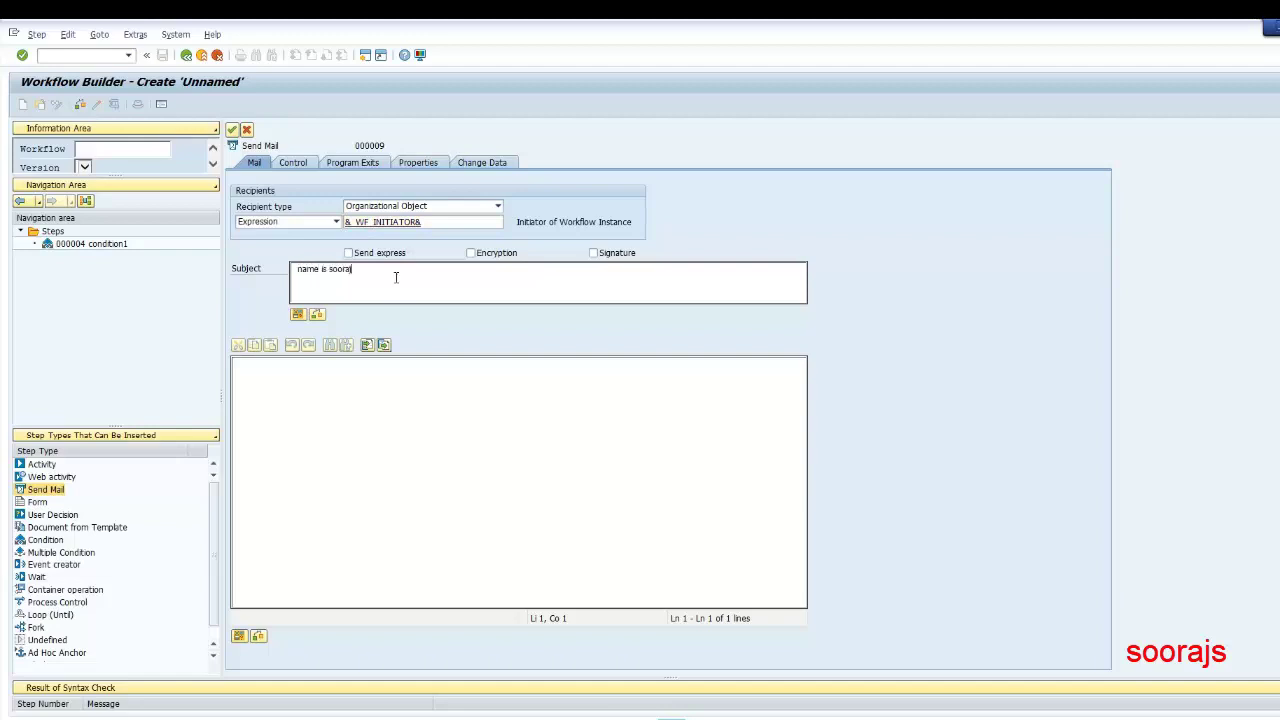
type("Hi, ")
type("Name is Sooraj.")
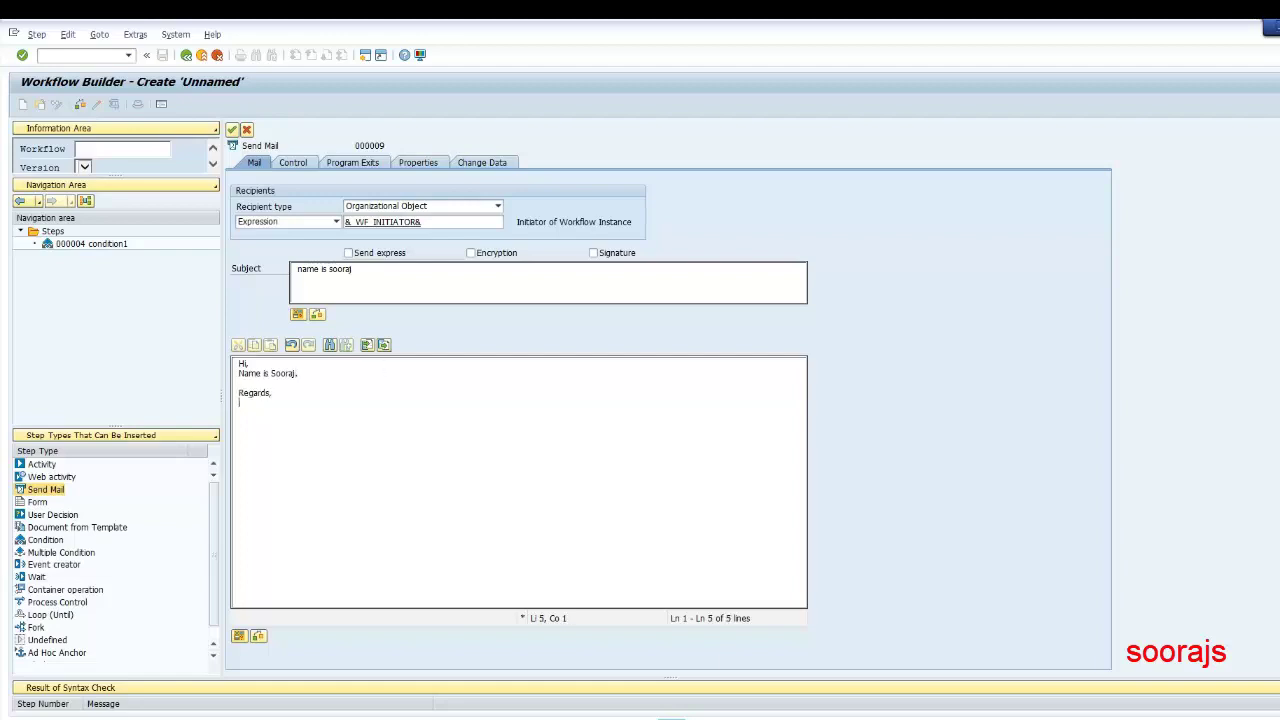
key("BackSpace")
left_click(232, 130)
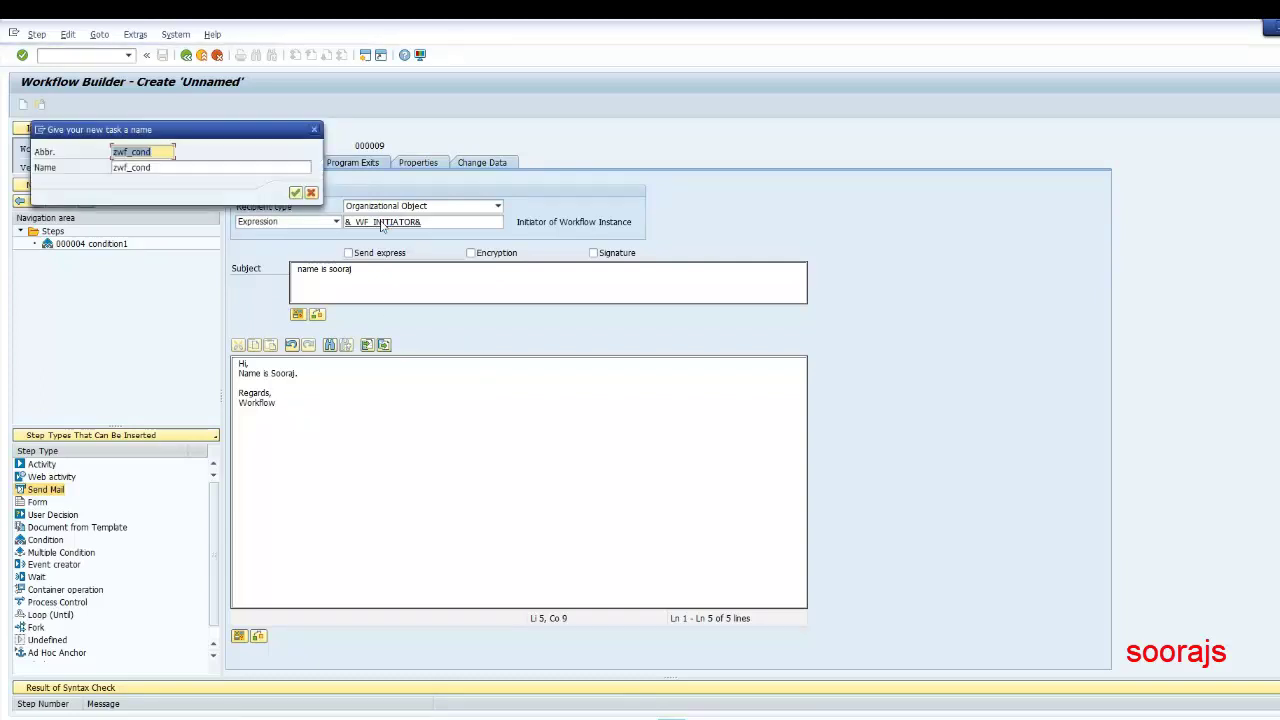
Step: Set both the abbreviation and the name of the new mail task to zwf_cond1
left_click(172, 152)
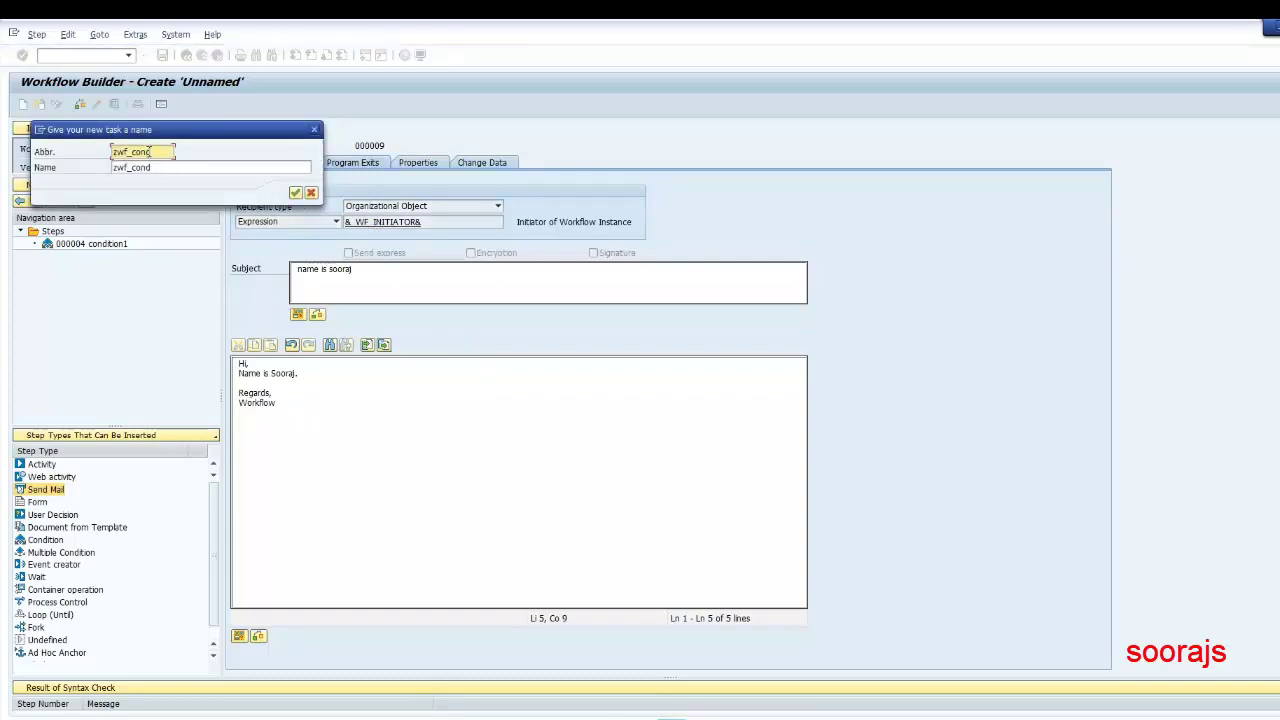
key("BackSpace")
key("BackSpace")
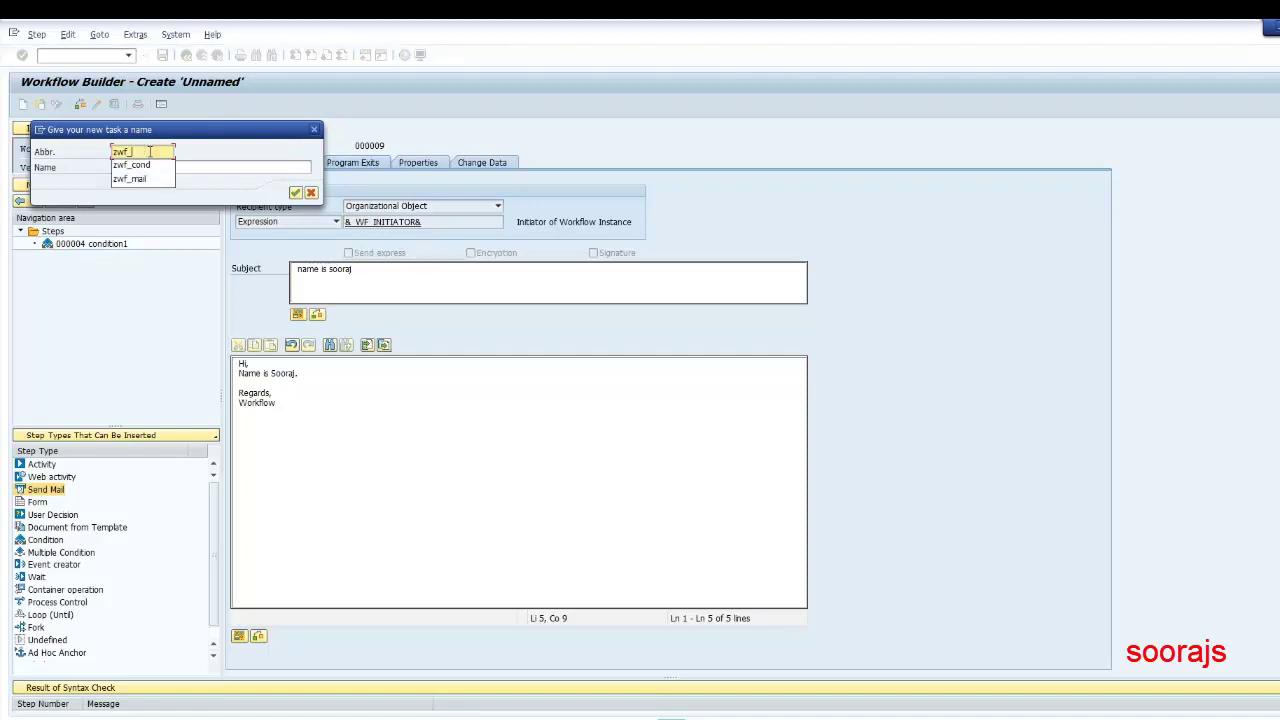
type("ond")
key("Tab")
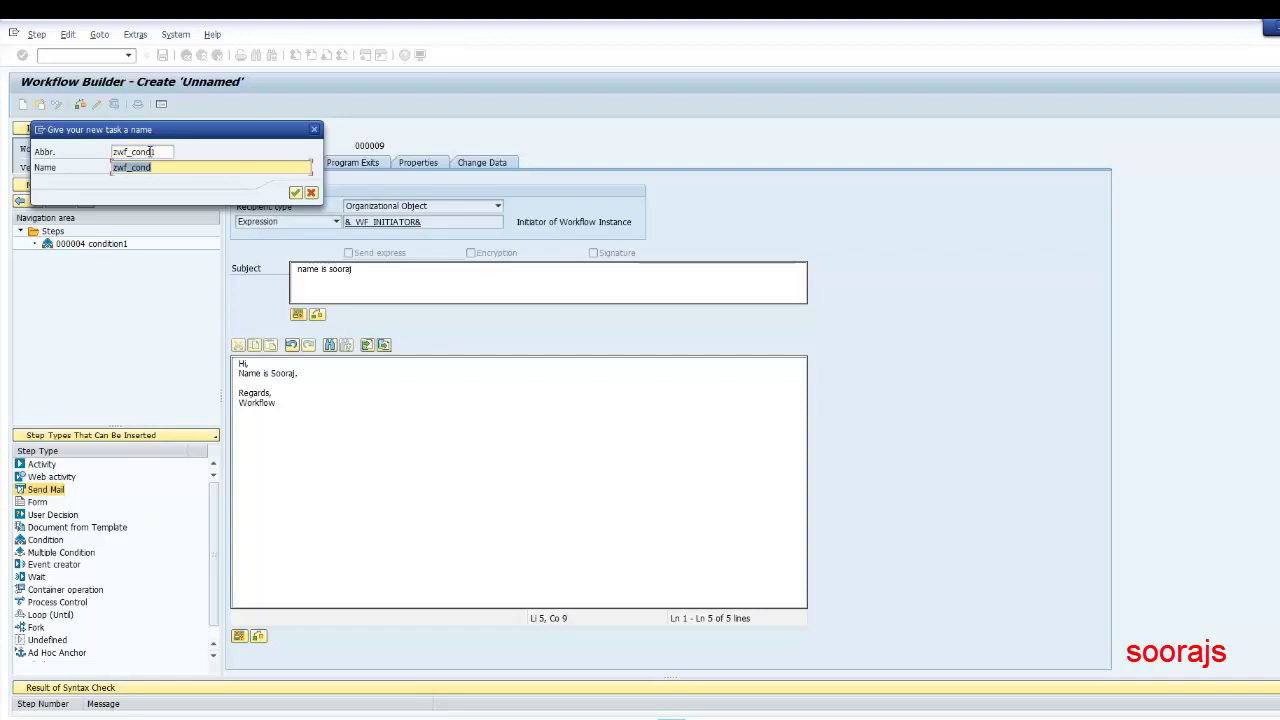
left_click(168, 172)
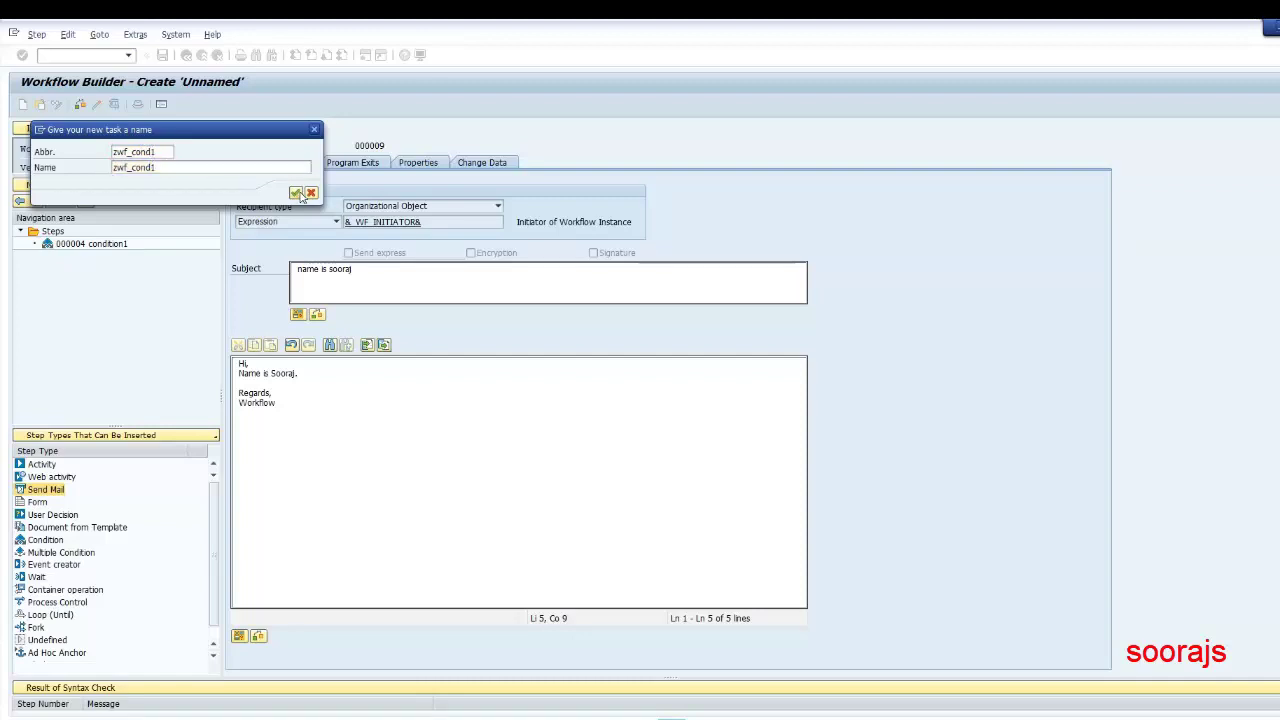
left_click(295, 192)
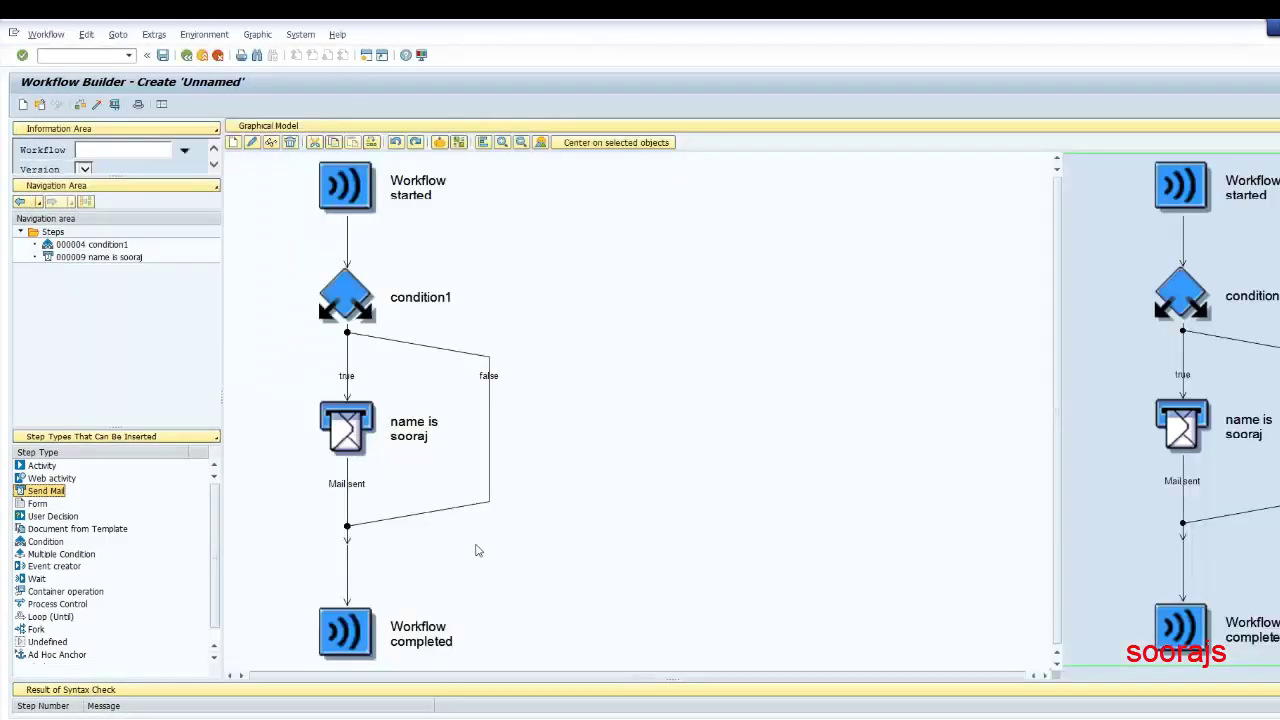
Step: Trace the true branch of condition1 through the mail step and the false branch to workflow completion in the diagram
left_click(346, 376)
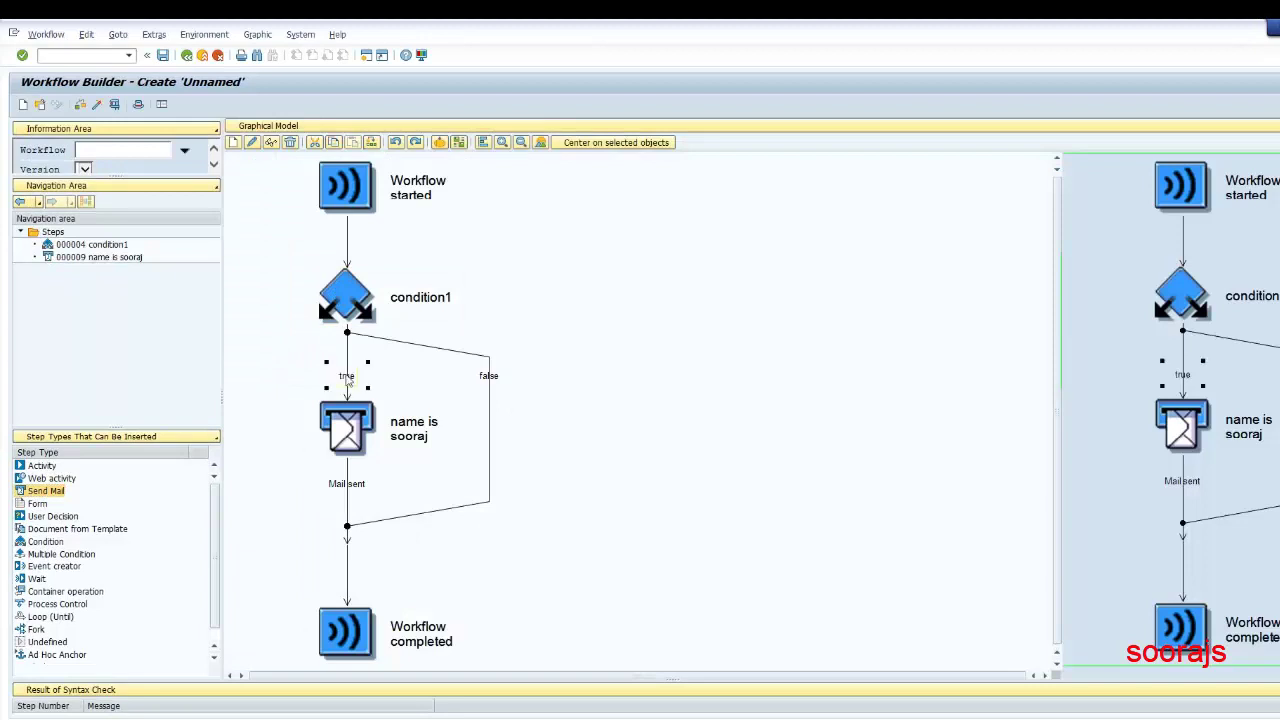
left_click(347, 287)
left_click(348, 376)
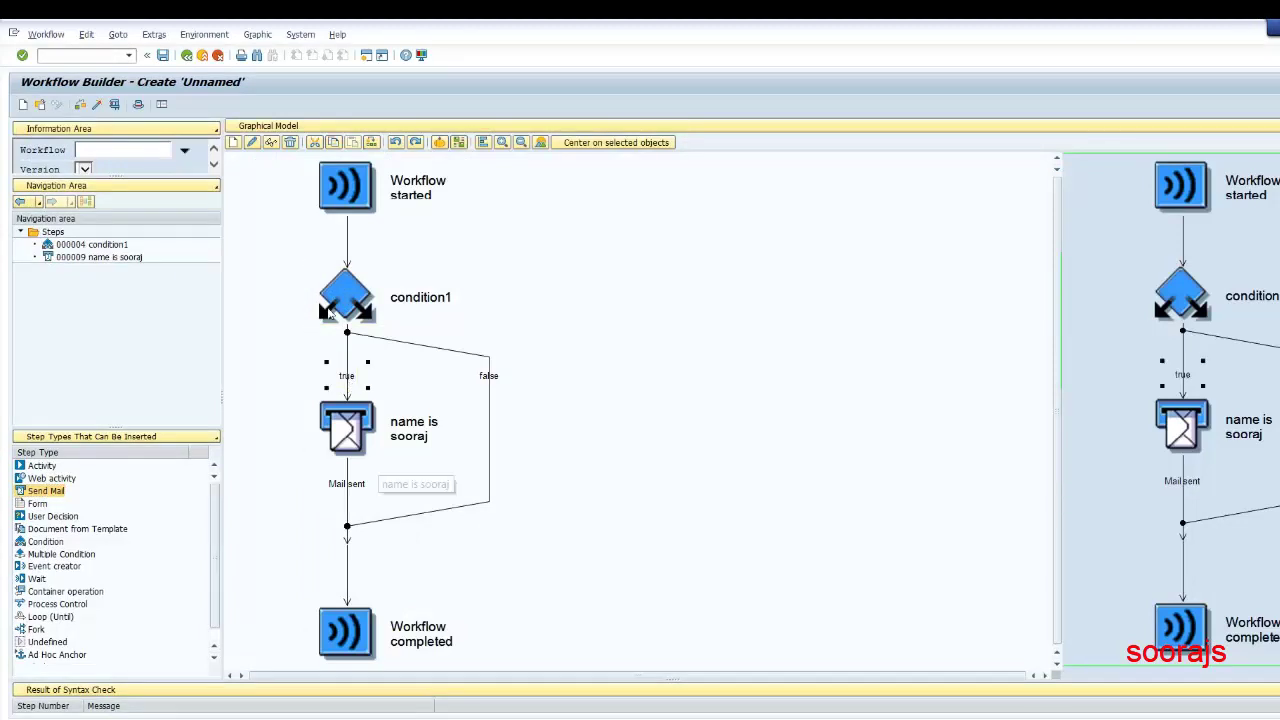
left_click(358, 428)
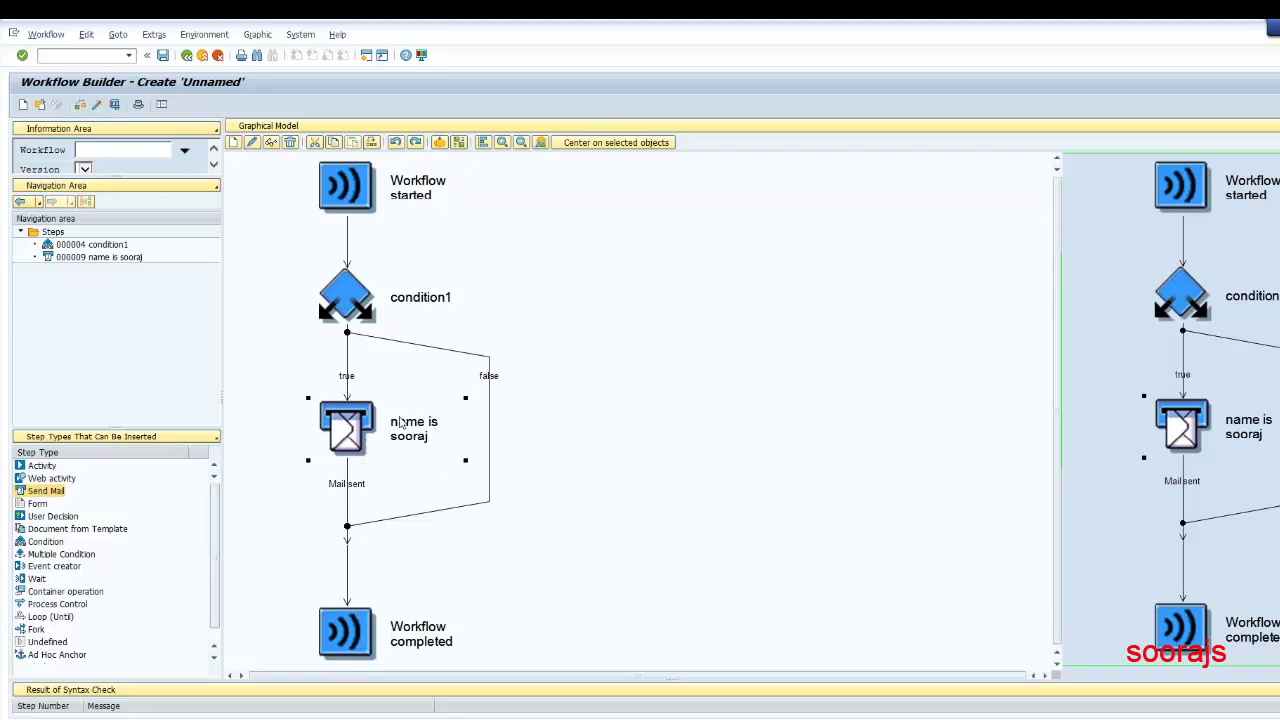
left_click(351, 292)
left_click(488, 375)
left_click(349, 620)
left_click(354, 308)
left_click(352, 418)
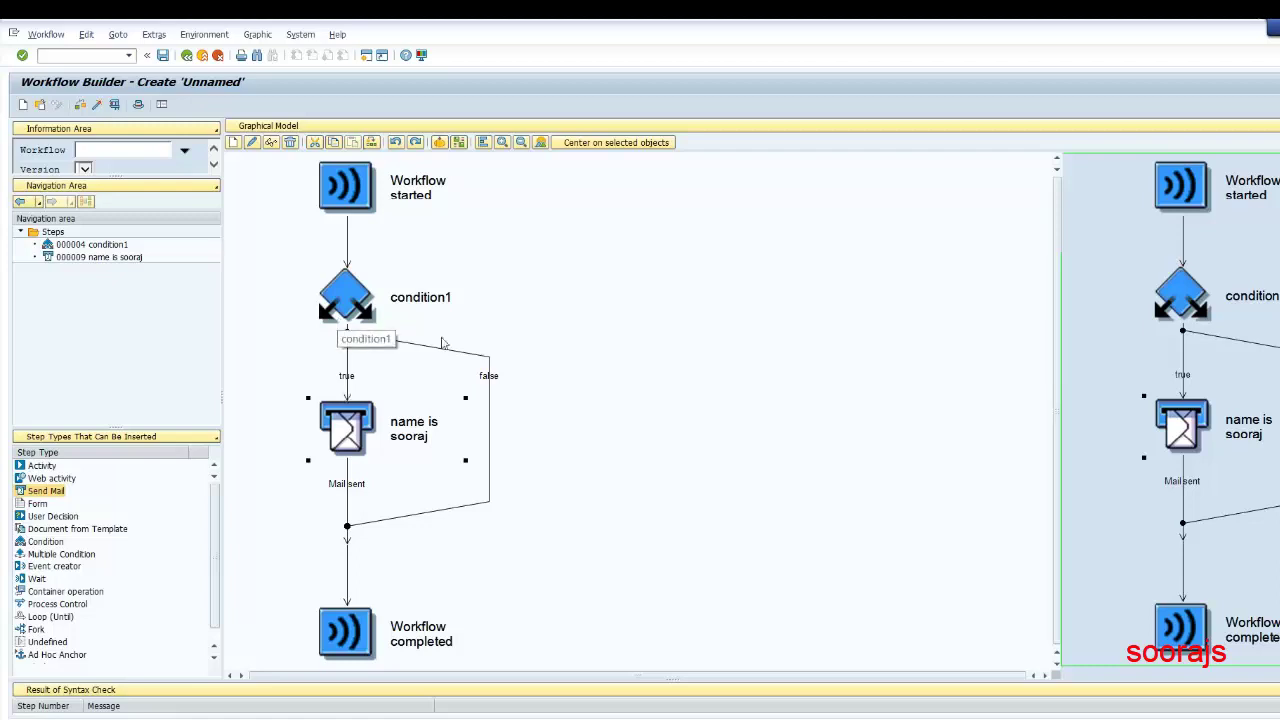
left_click(575, 483)
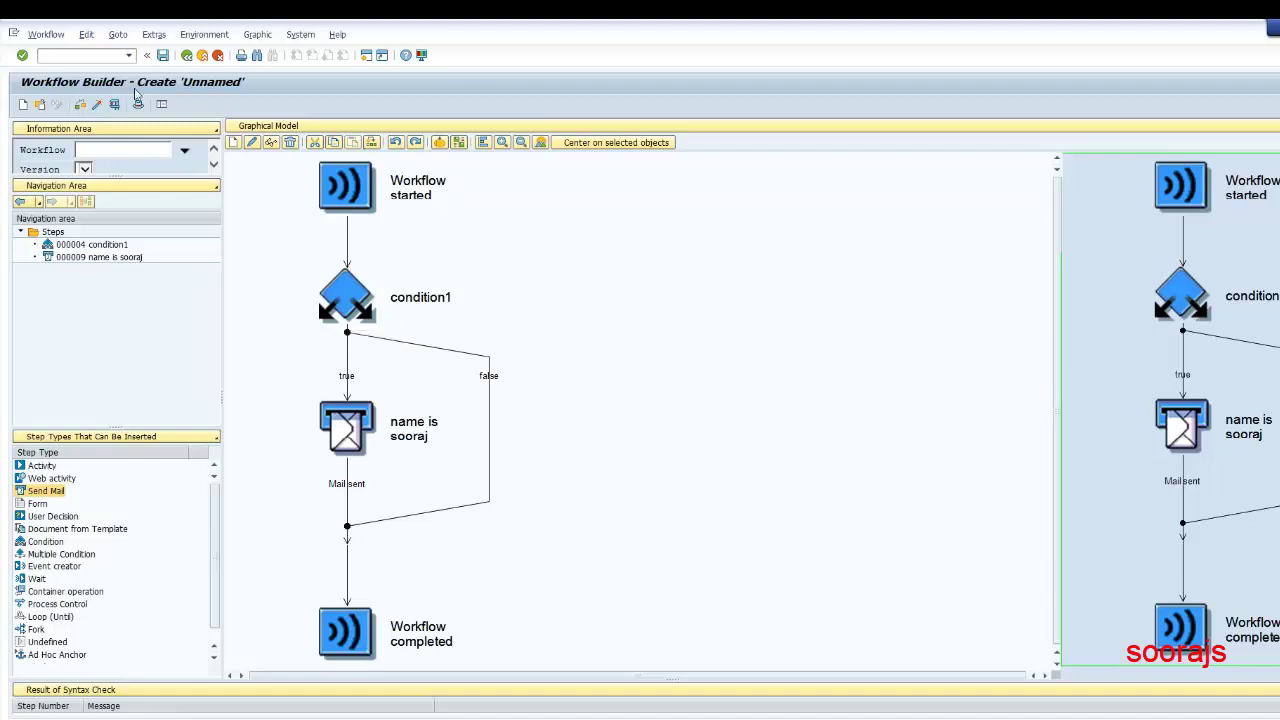
Step: Save the workflow template with zwf_a1 as both its abbreviation and its name
left_click(163, 56)
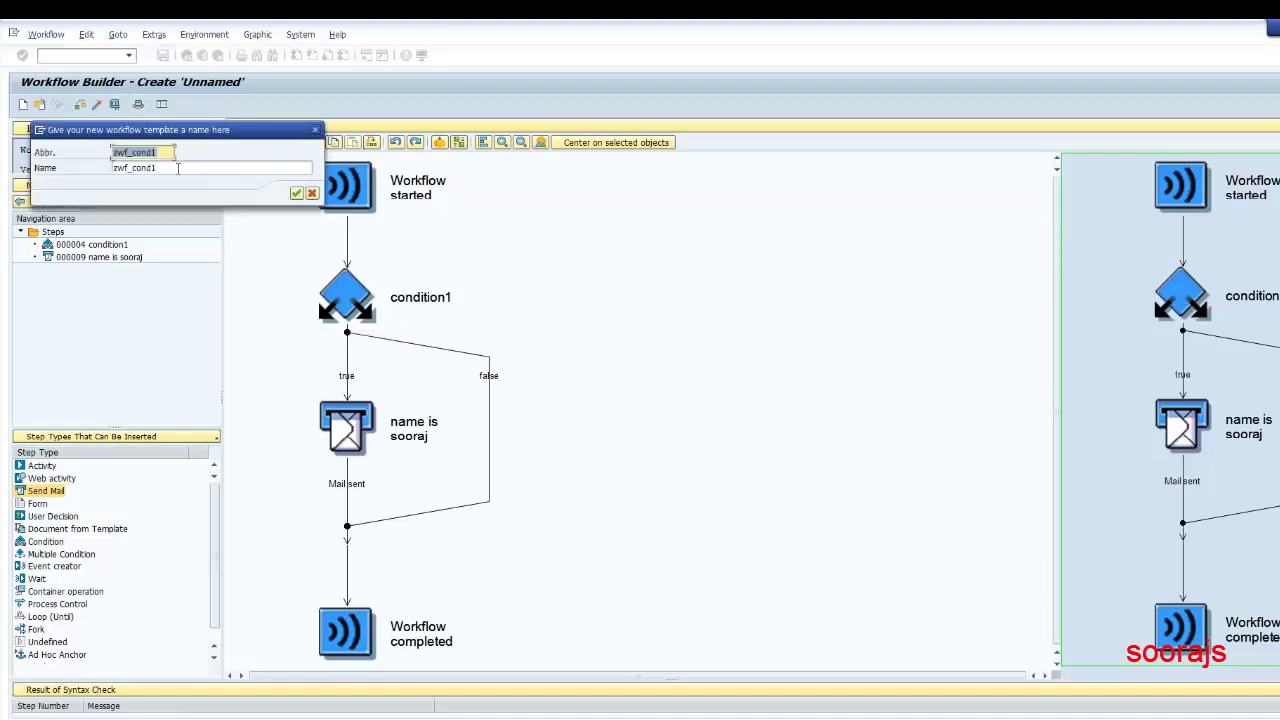
left_click(167, 152)
key("BackSpace")
key("BackSpace")
key("BackSpace")
key("BackSpace")
key("BackSpace")
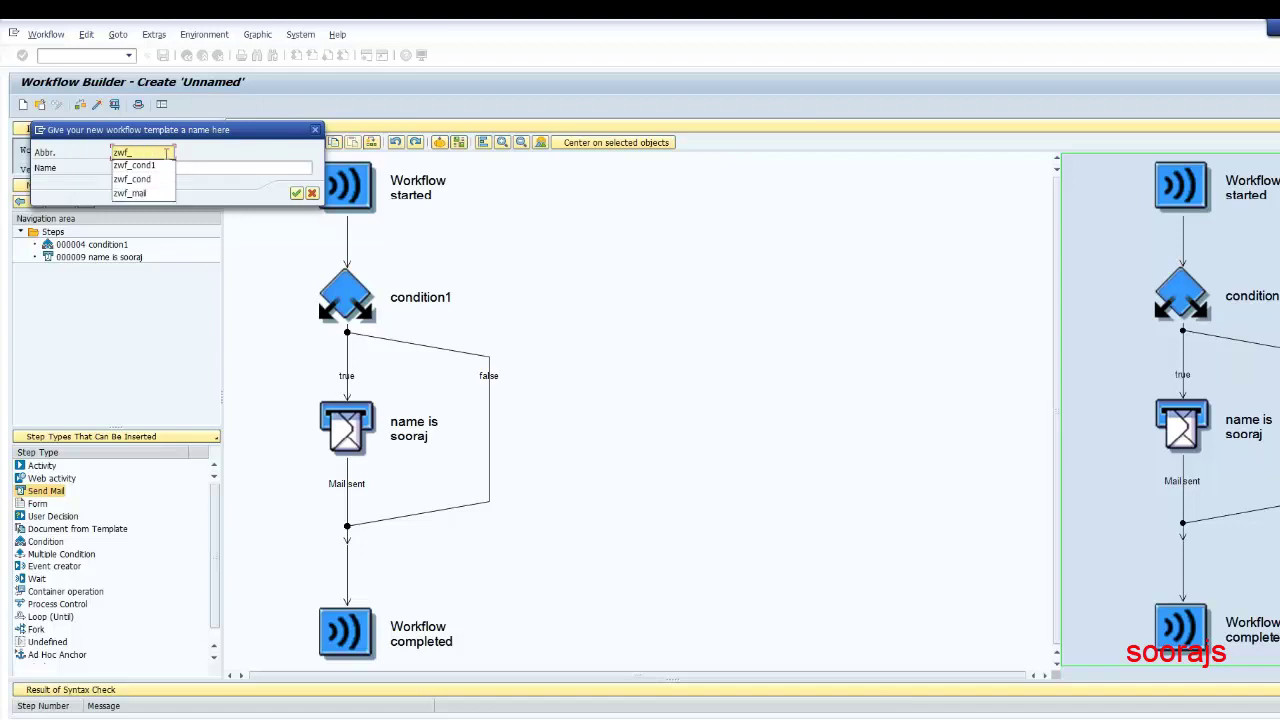
type("a1")
key("Tab")
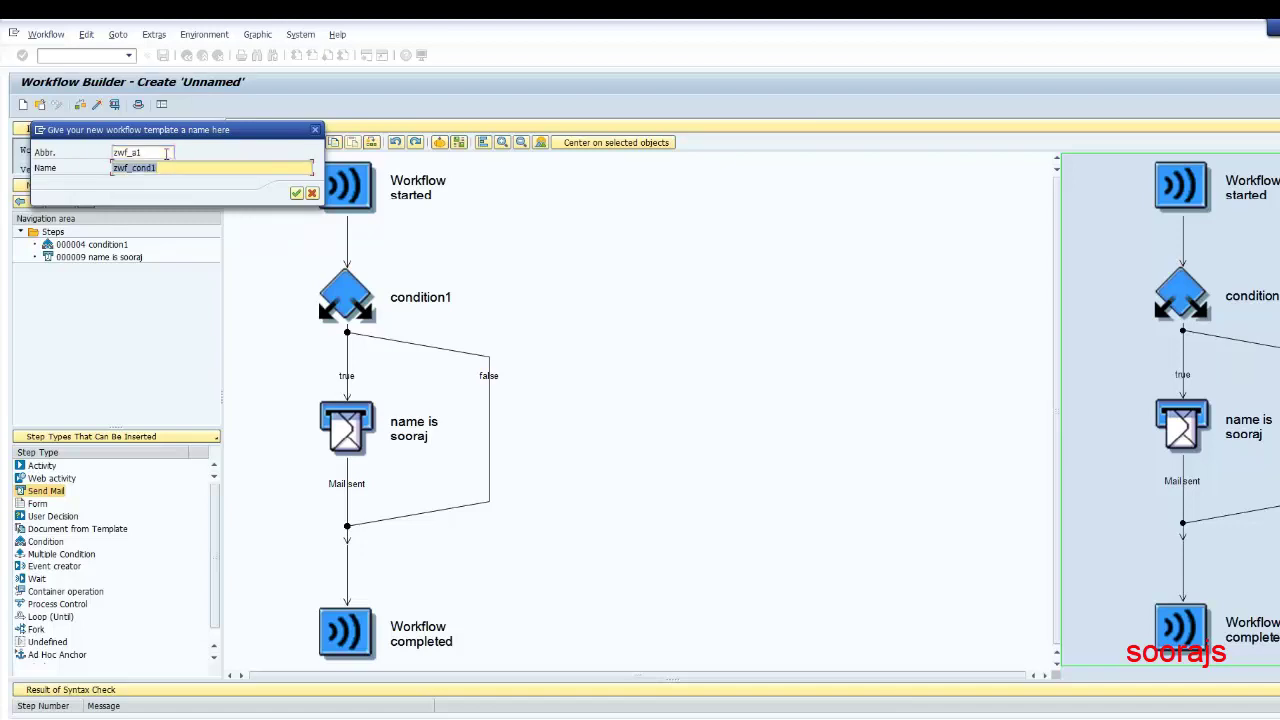
type("zwf")
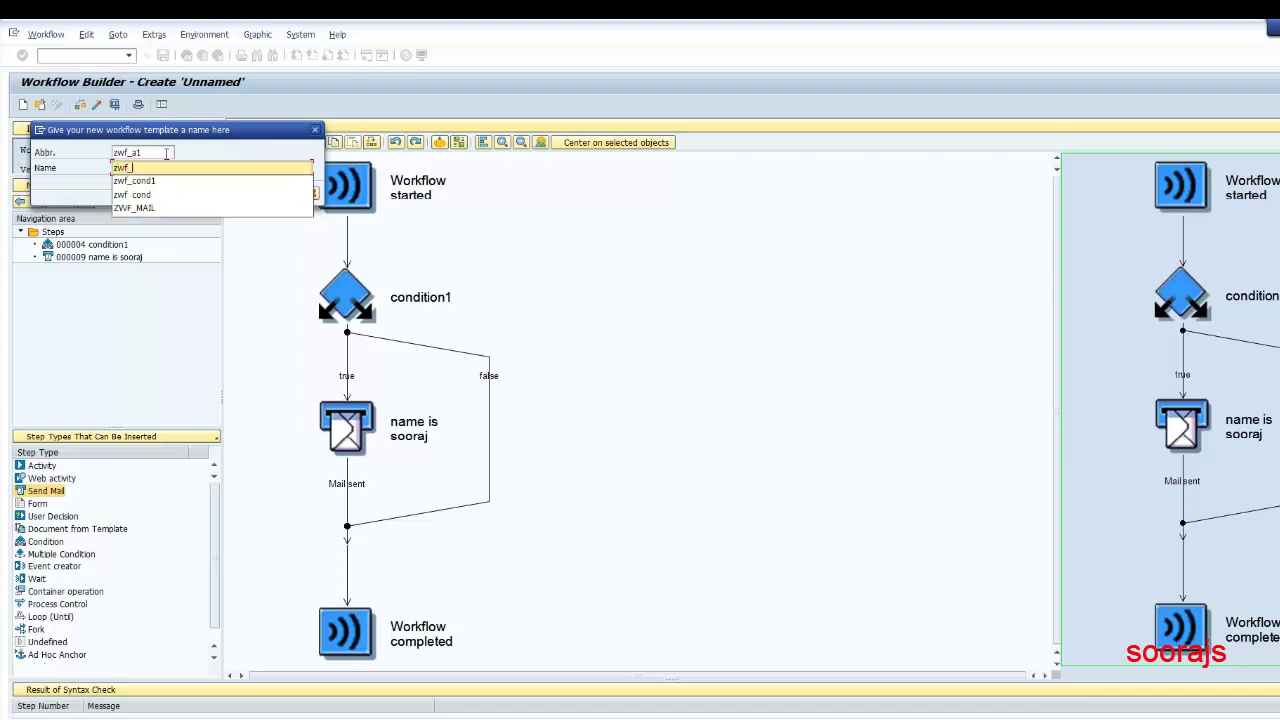
type("_a1")
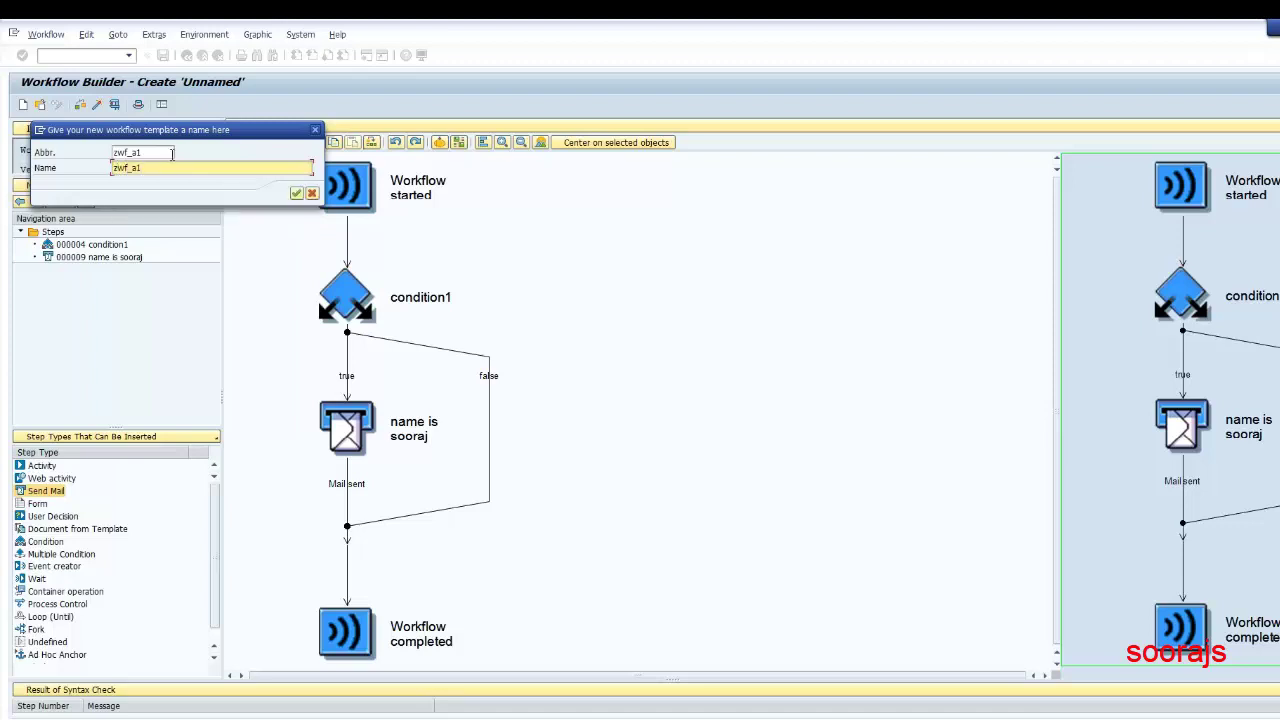
left_click(296, 193)
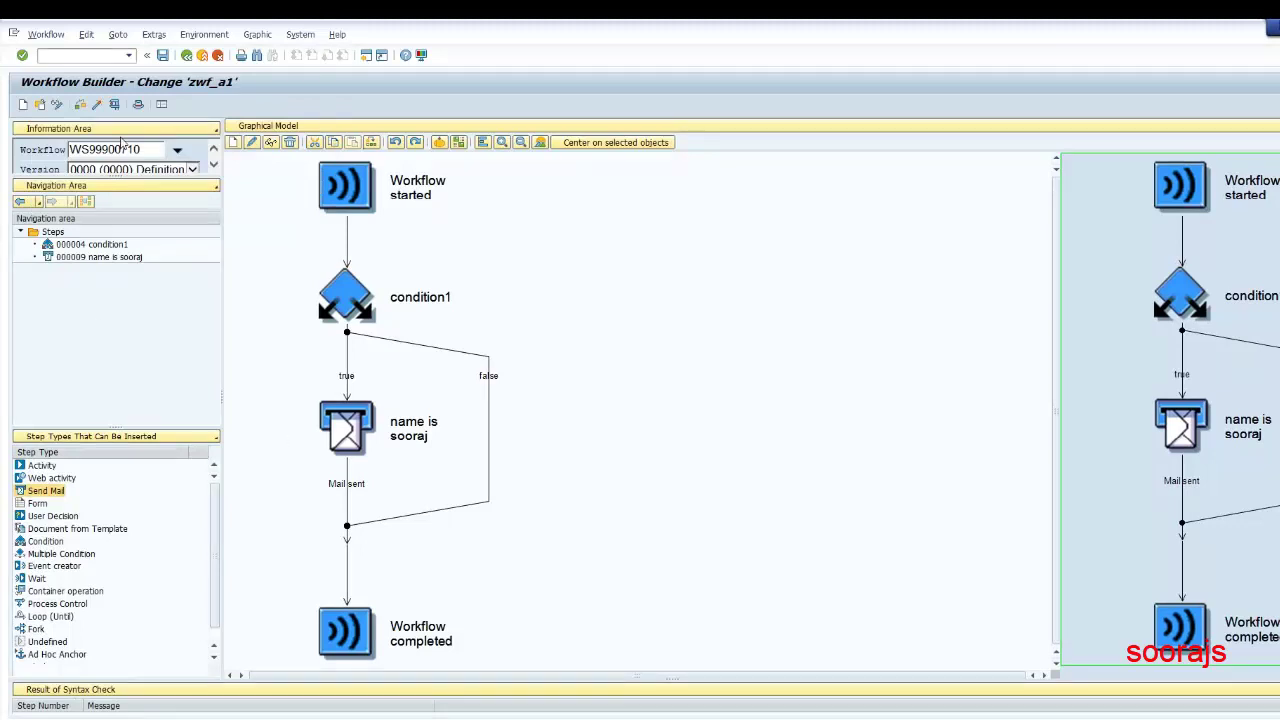
Step: Try to test the workflow with a first name that differs from the condition's constant, and return to the builder
left_click(114, 106)
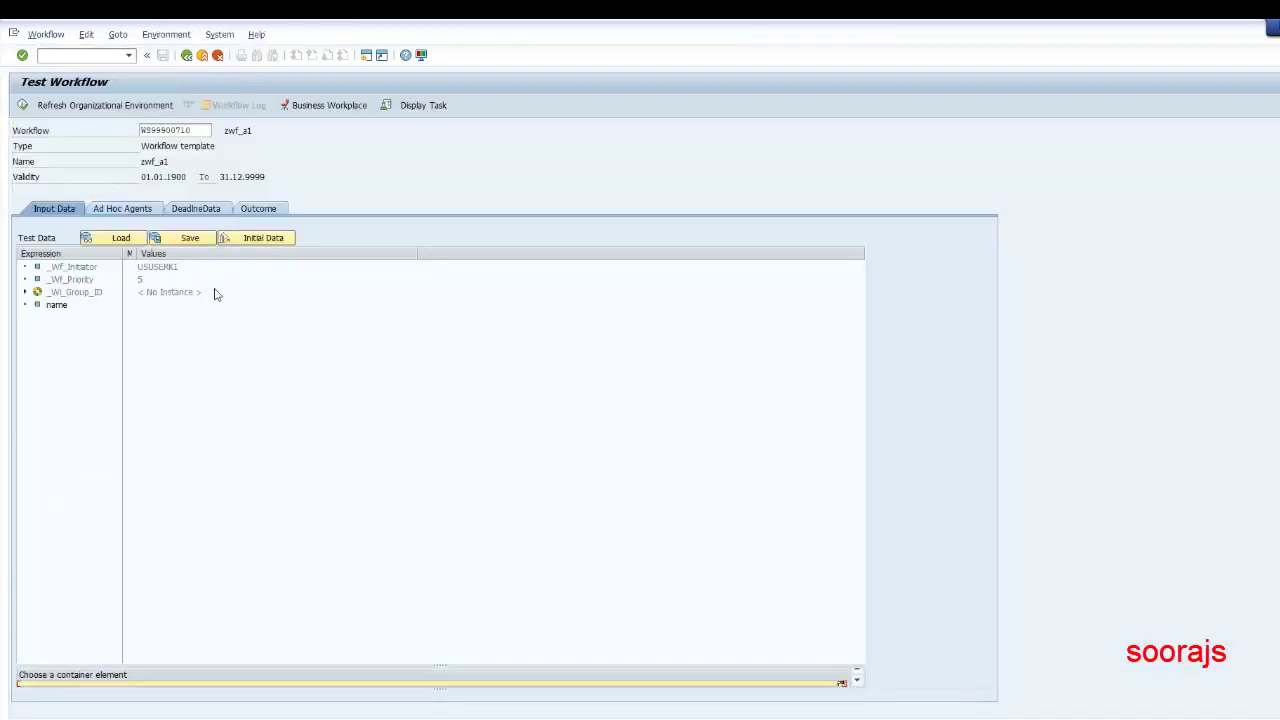
left_click(56, 306)
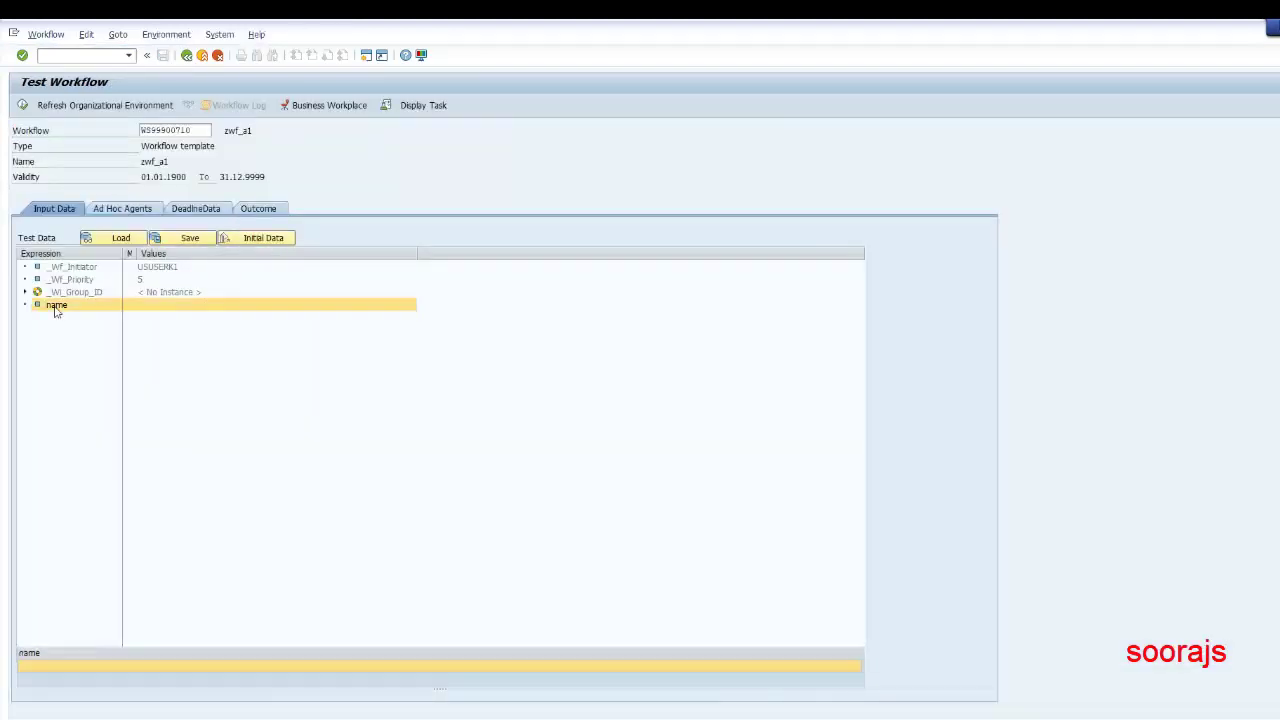
left_click(84, 668)
type("james")
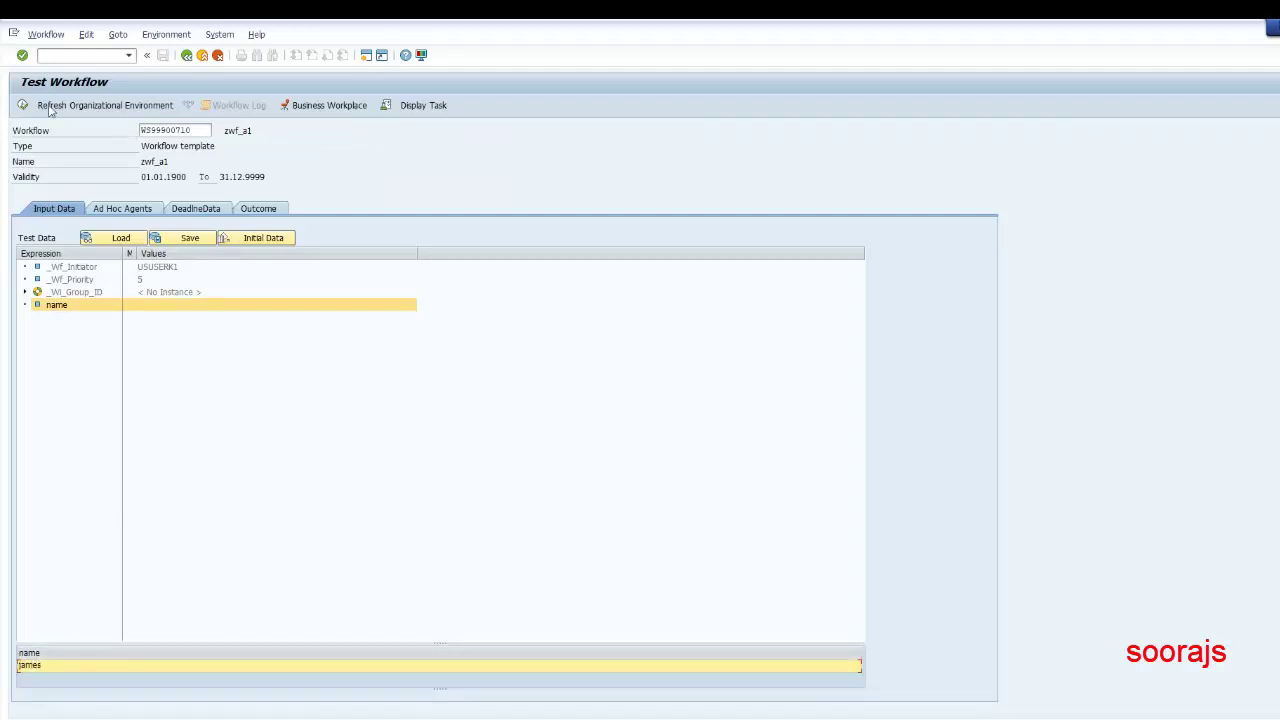
key("Return")
left_click(186, 55)
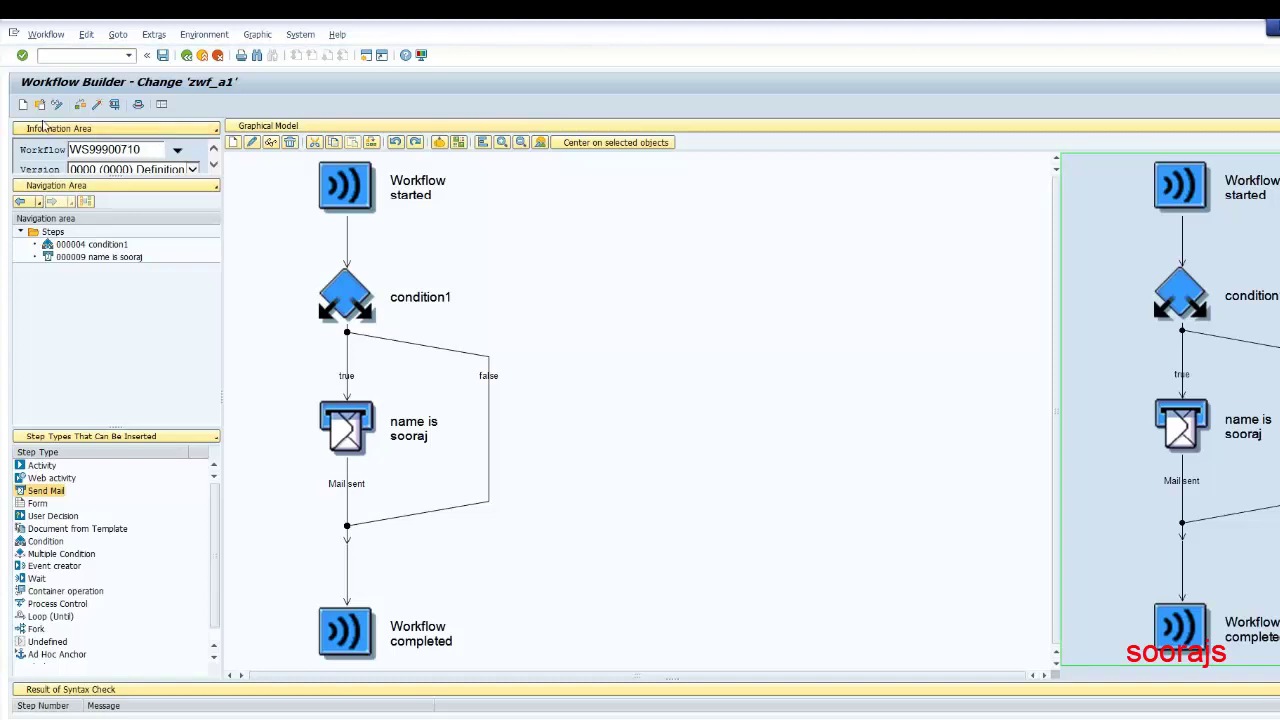
Step: Start a workflow test with the "name" element set to a first name that does not match the condition
left_click(114, 105)
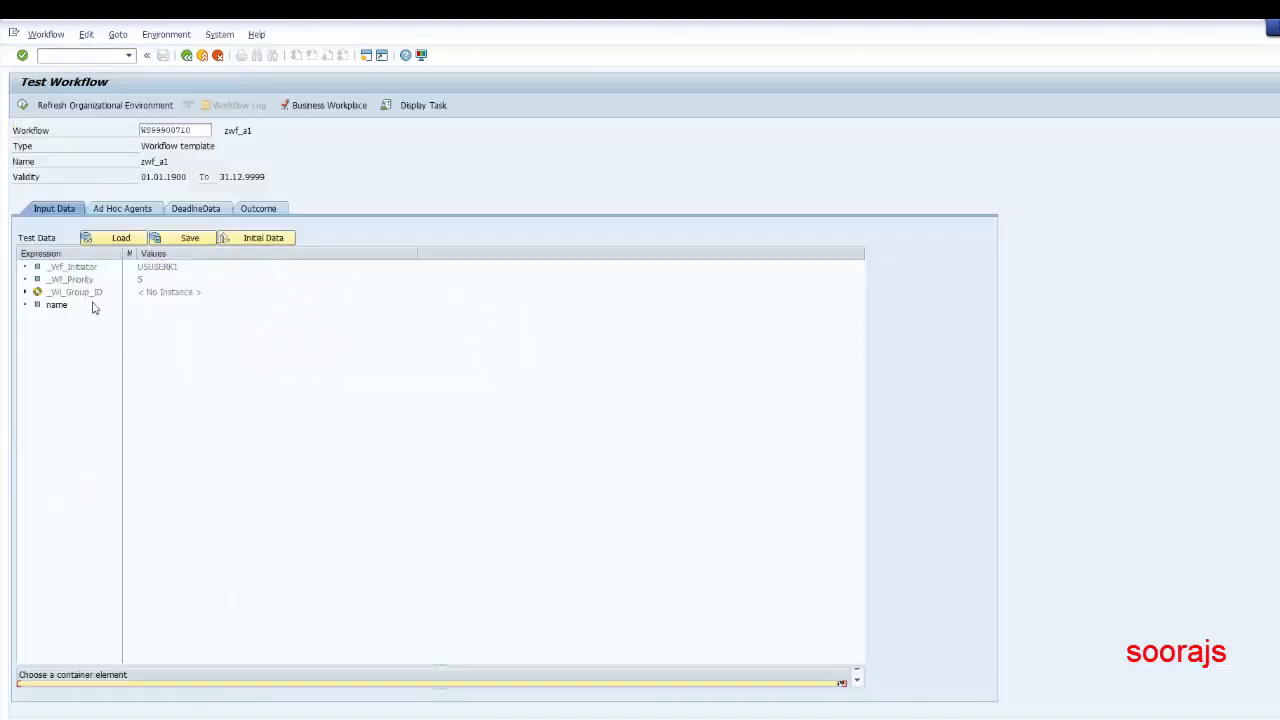
left_click(78, 308)
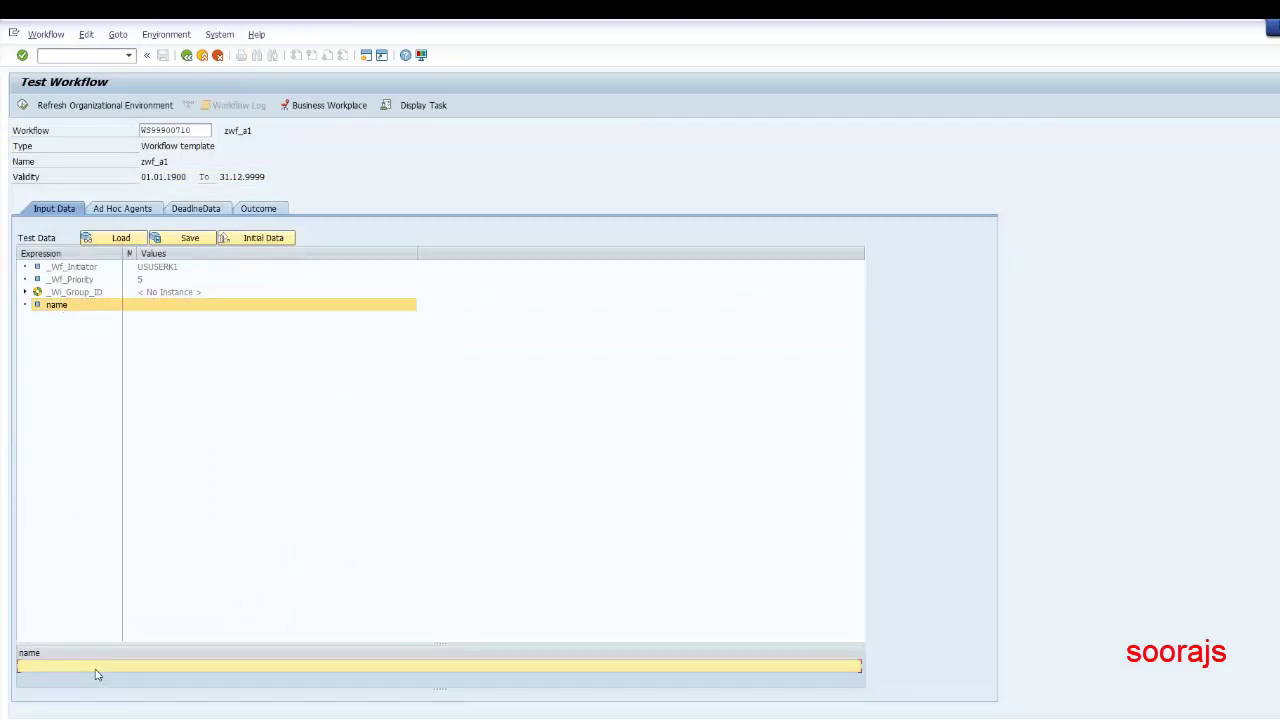
type("ames")
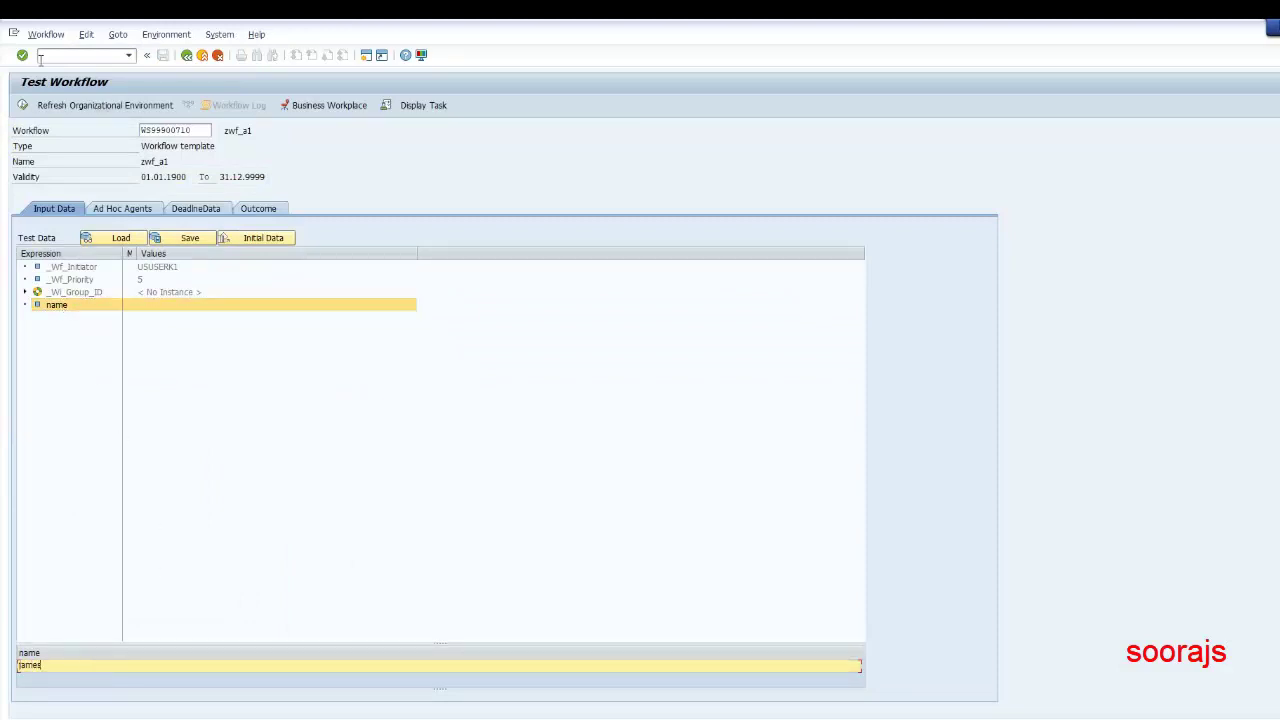
left_click(24, 111)
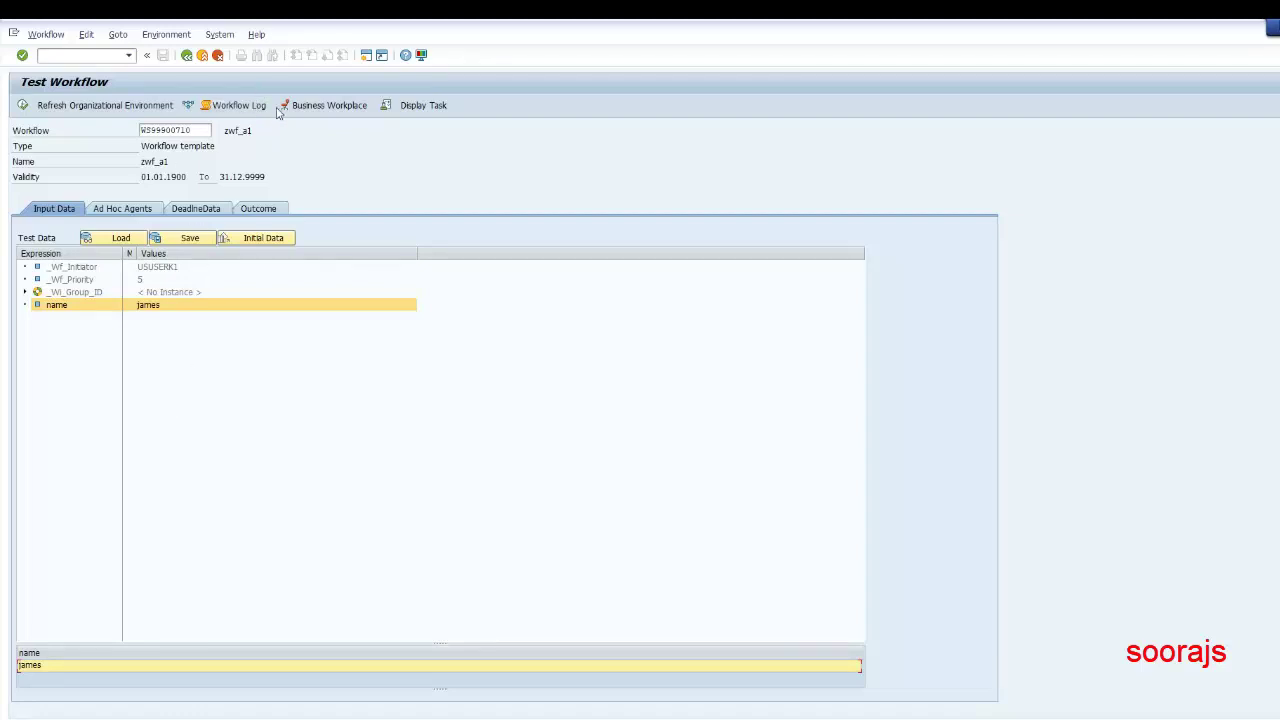
Step: Examine in the graphical workflow log which branch condition1 took for the non-matching name, and return to the workflow test
left_click(242, 105)
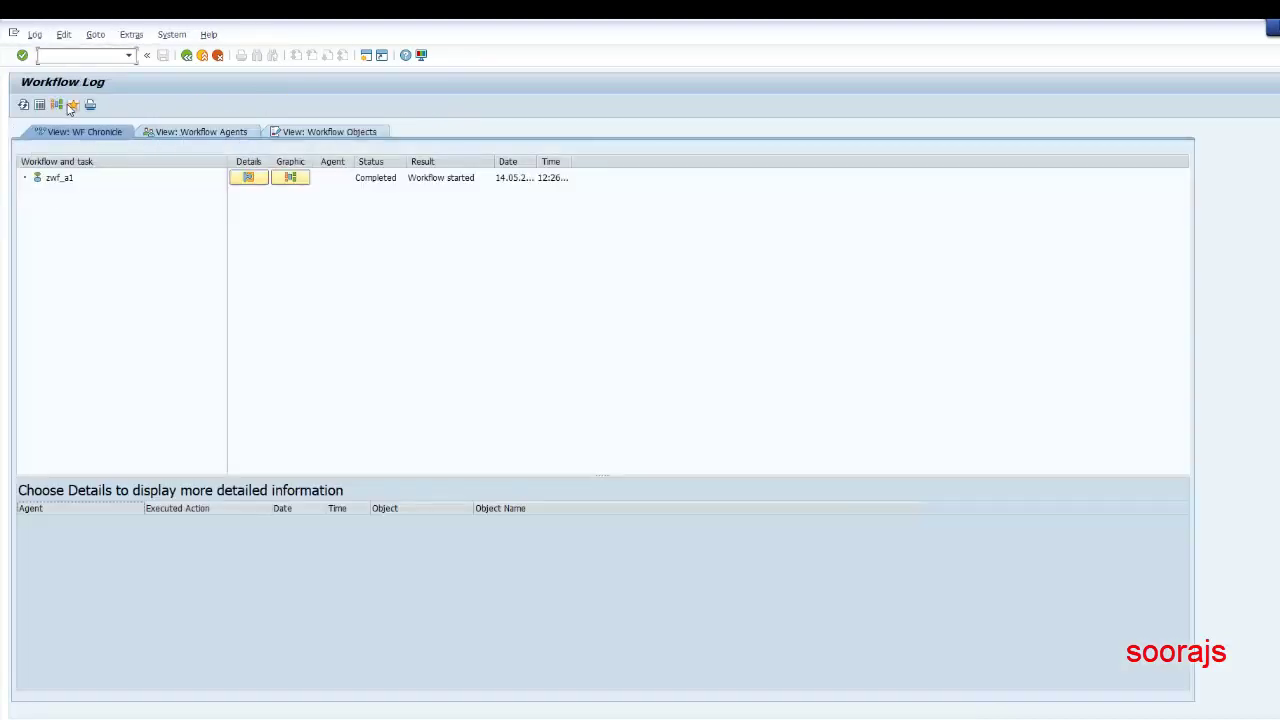
left_click(290, 177)
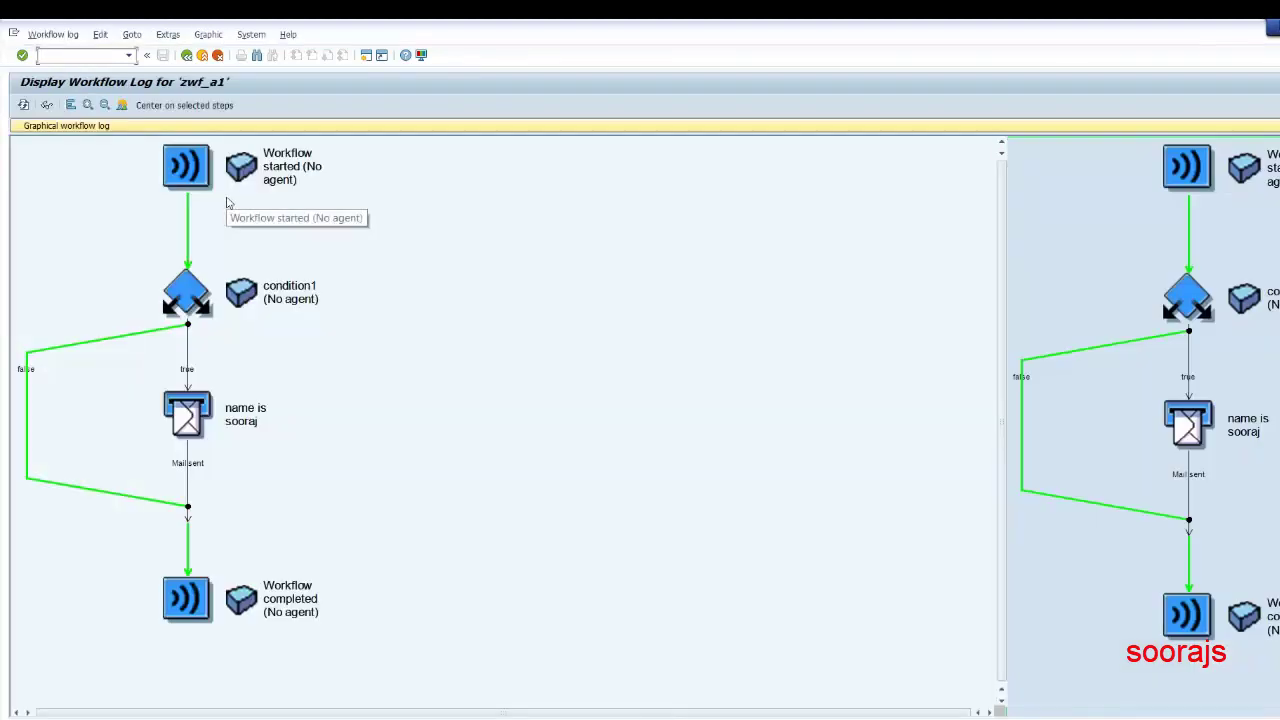
left_click(190, 301)
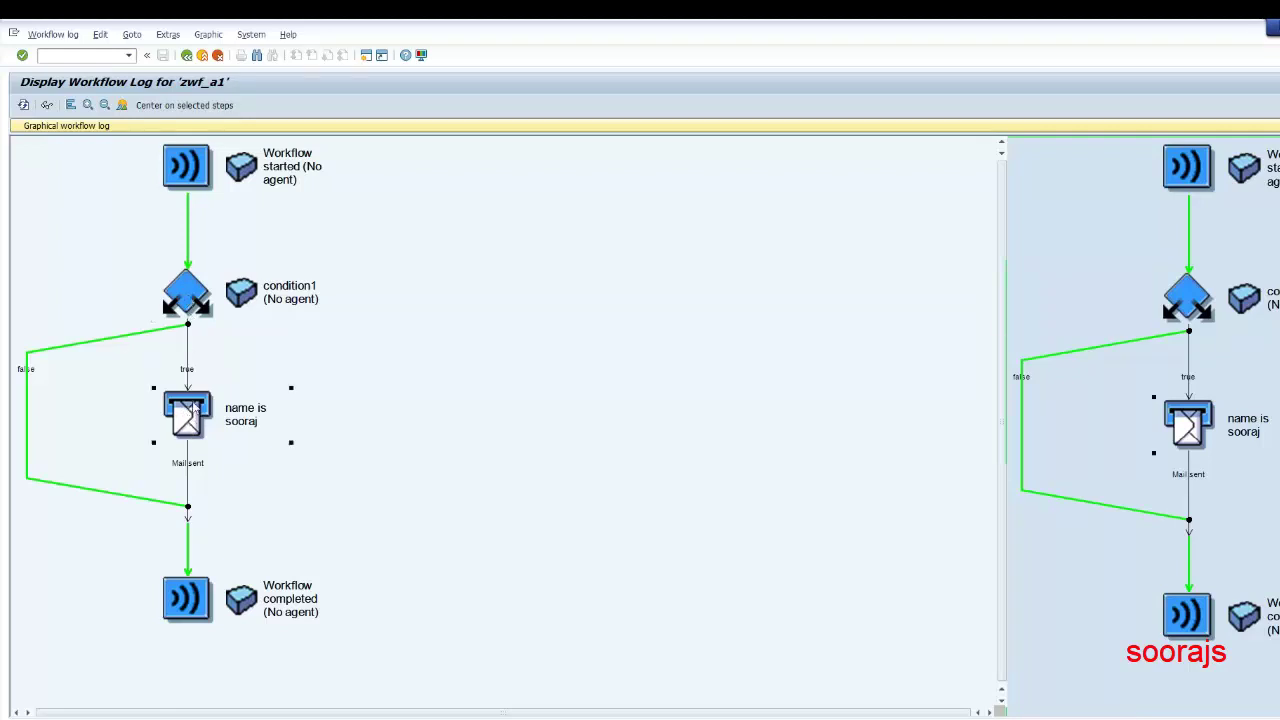
left_click(25, 369)
left_click(193, 605)
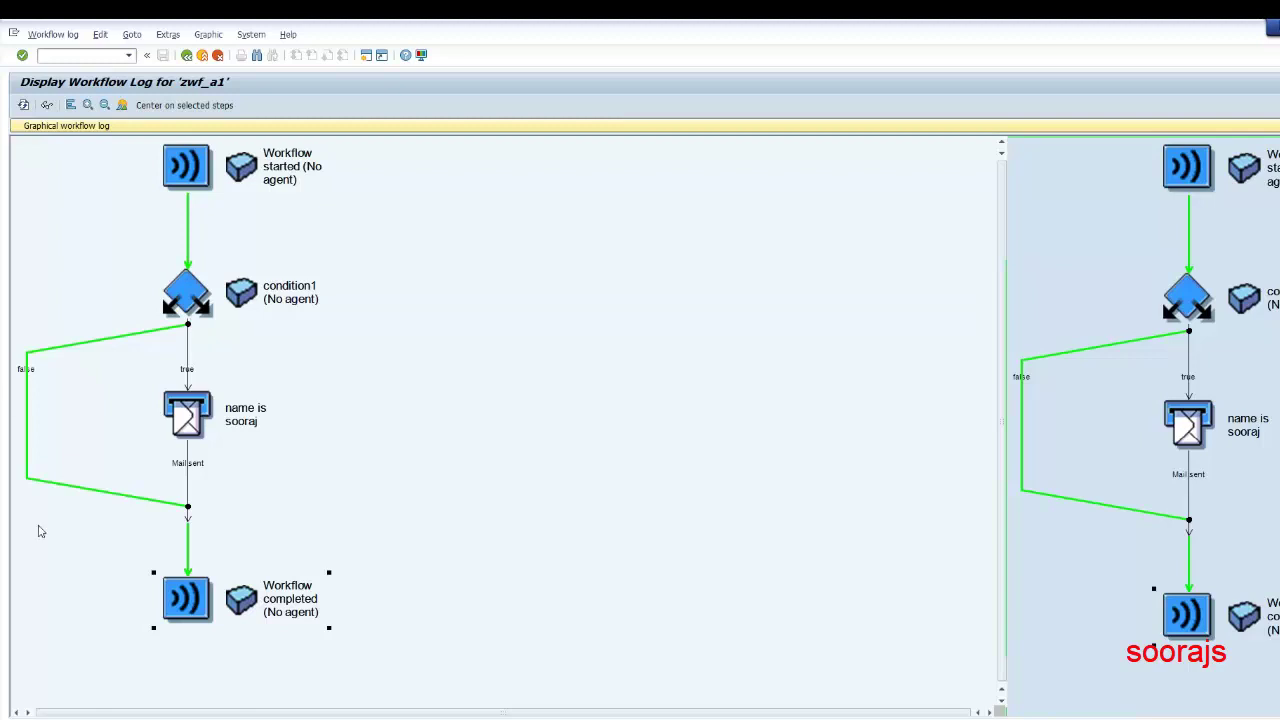
left_click(185, 288)
left_click(191, 417)
left_click(186, 288)
left_click(25, 370)
left_click(187, 56)
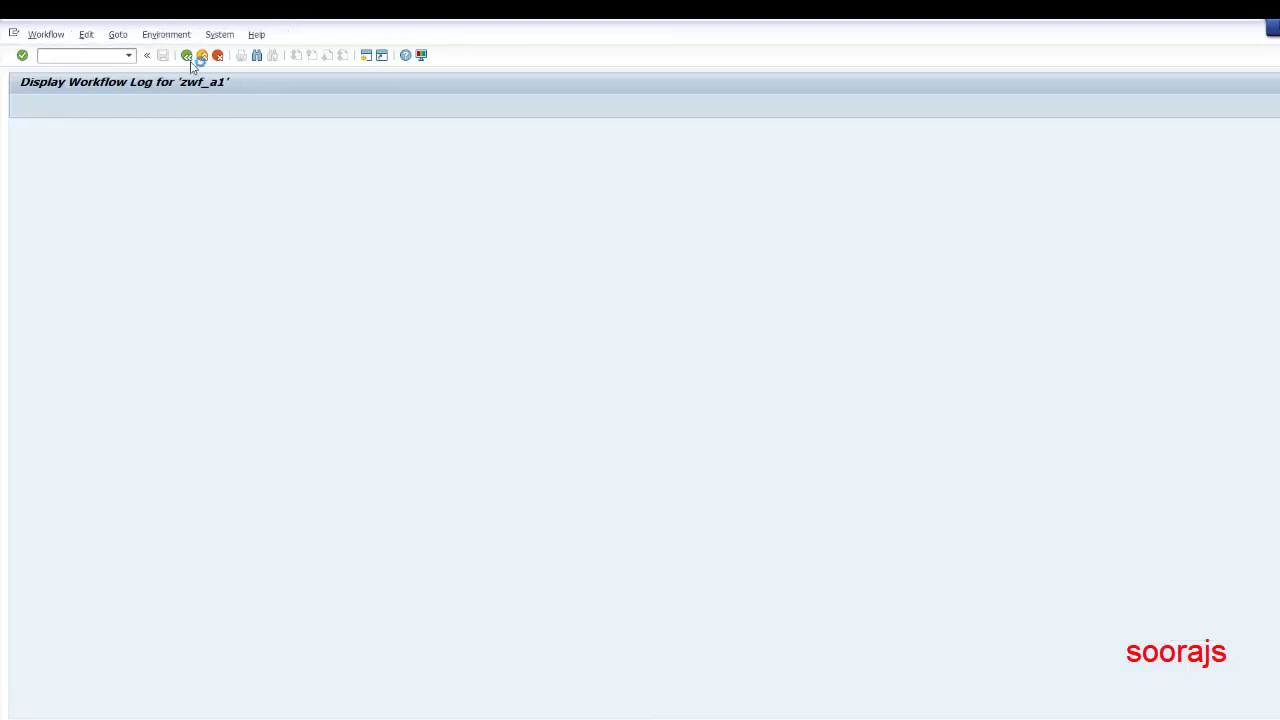
left_click(187, 56)
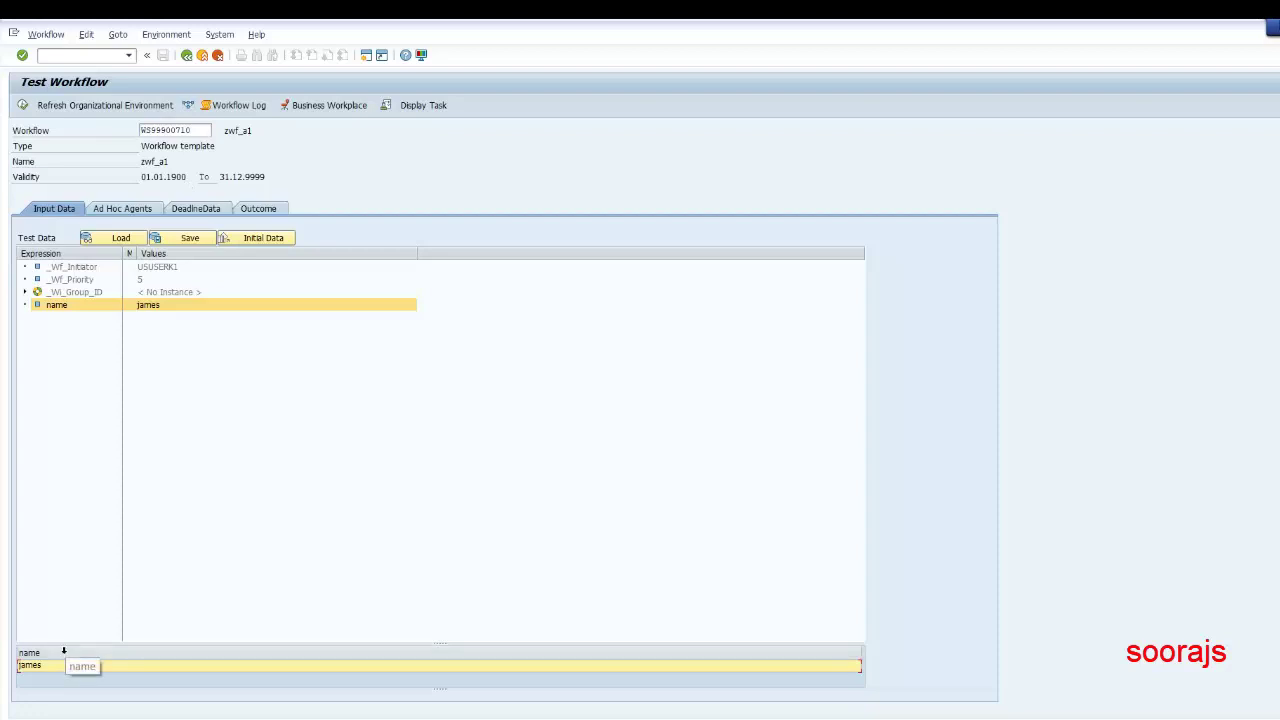
Step: Replace the "name" test value with the first name that matches the condition, and execute the workflow again
key("Delete")
key("Delete")
key("Delete")
key("Delete")
key("Delete")
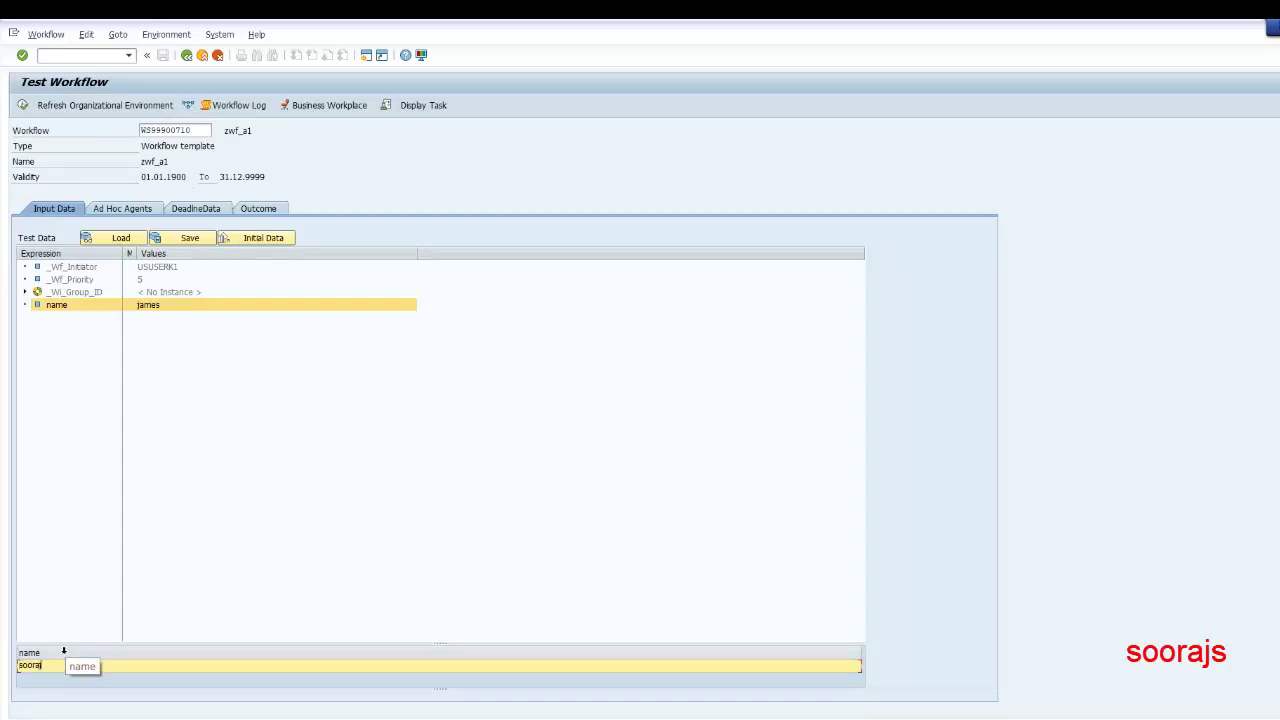
left_click(22, 105)
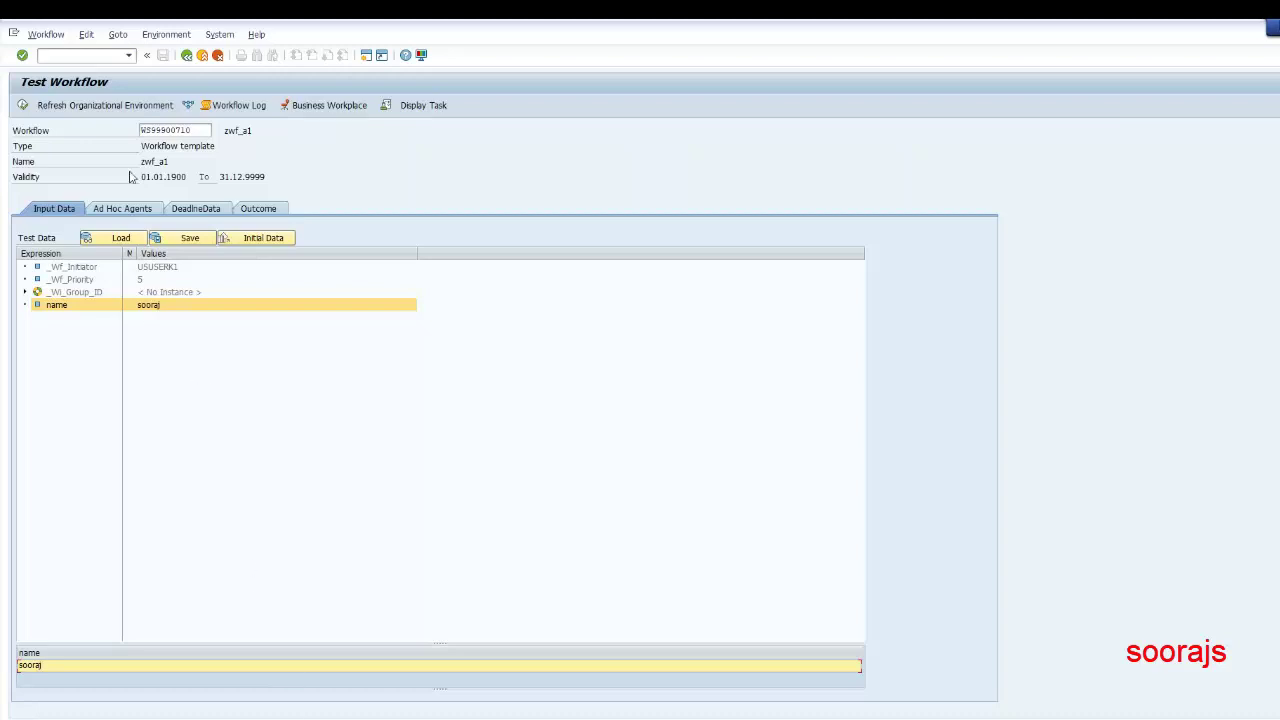
Step: Examine in the workflow log and its graphical view which branch condition1 took for the matching name, and return to the workflow test
left_click(242, 108)
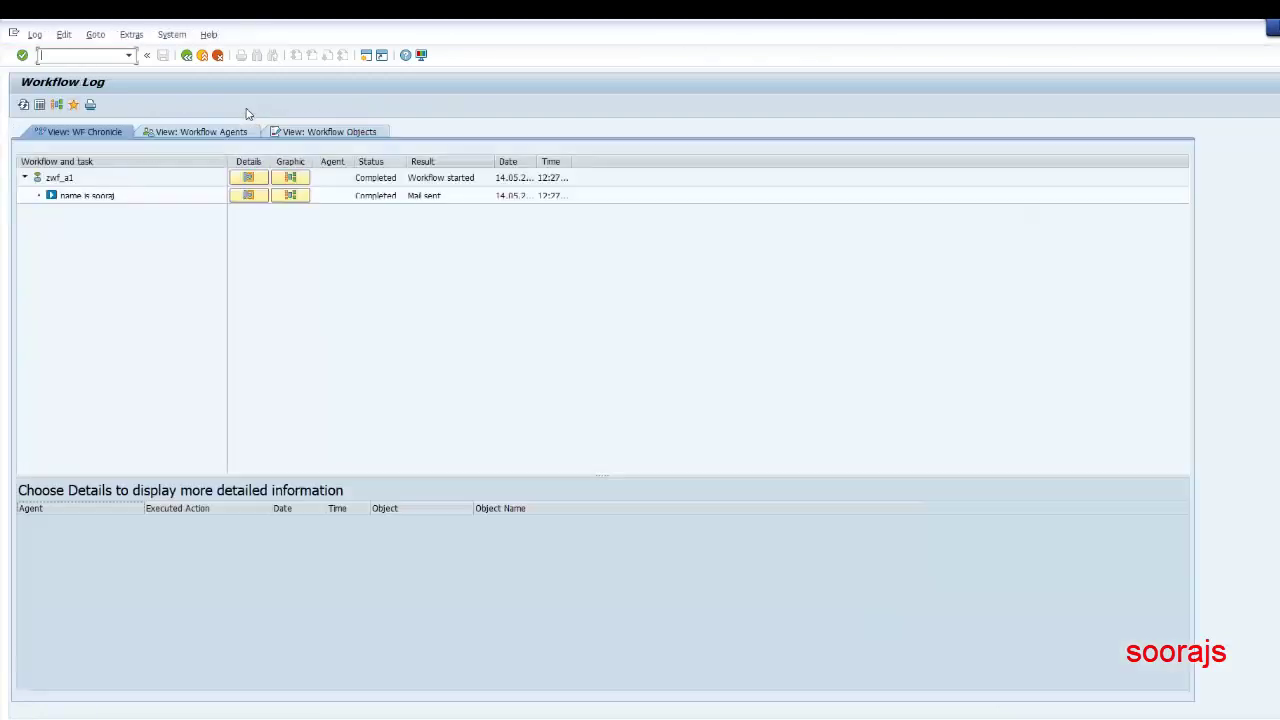
left_click(58, 106)
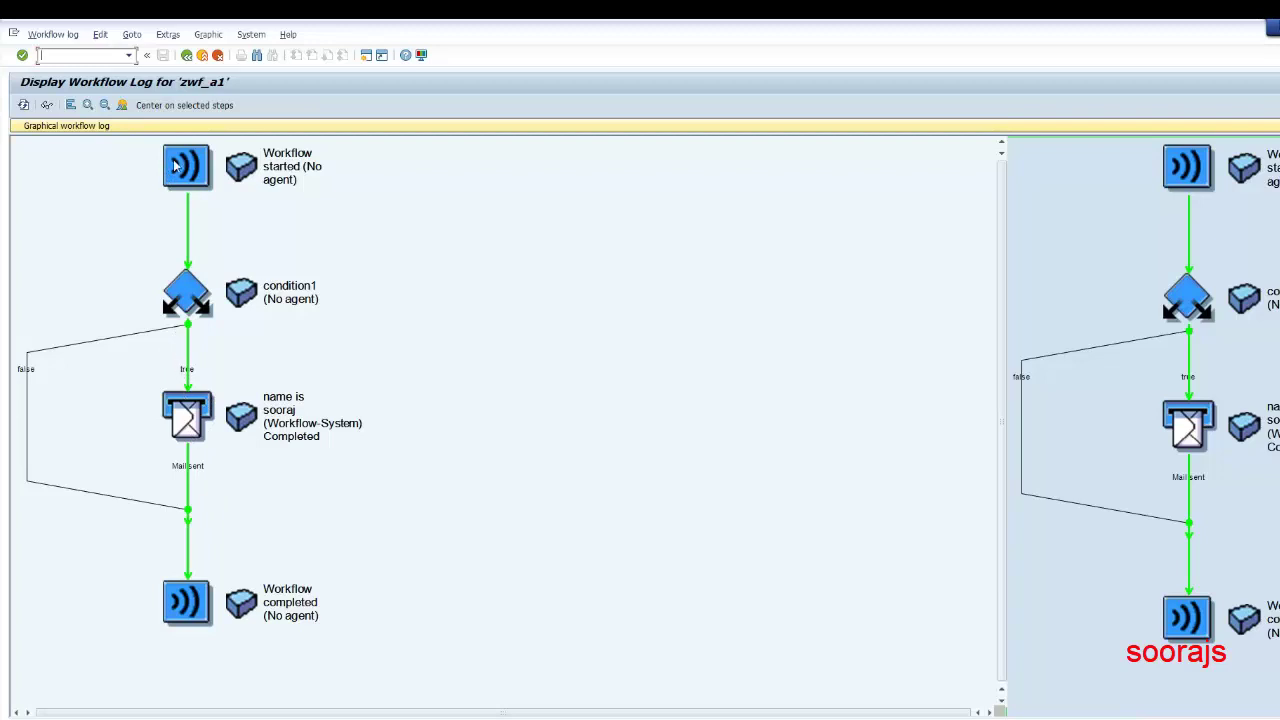
left_click(193, 413)
left_click(188, 182)
left_click(193, 287)
left_click(197, 425)
left_click(200, 612)
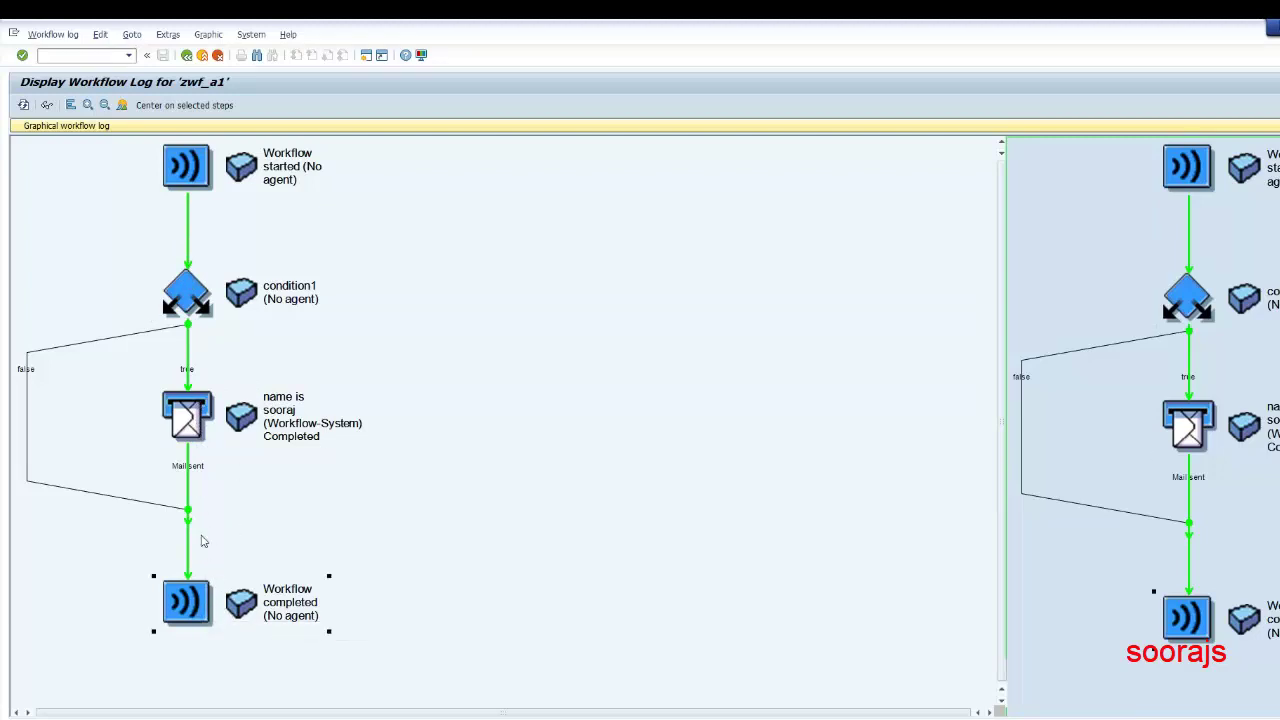
left_click(187, 56)
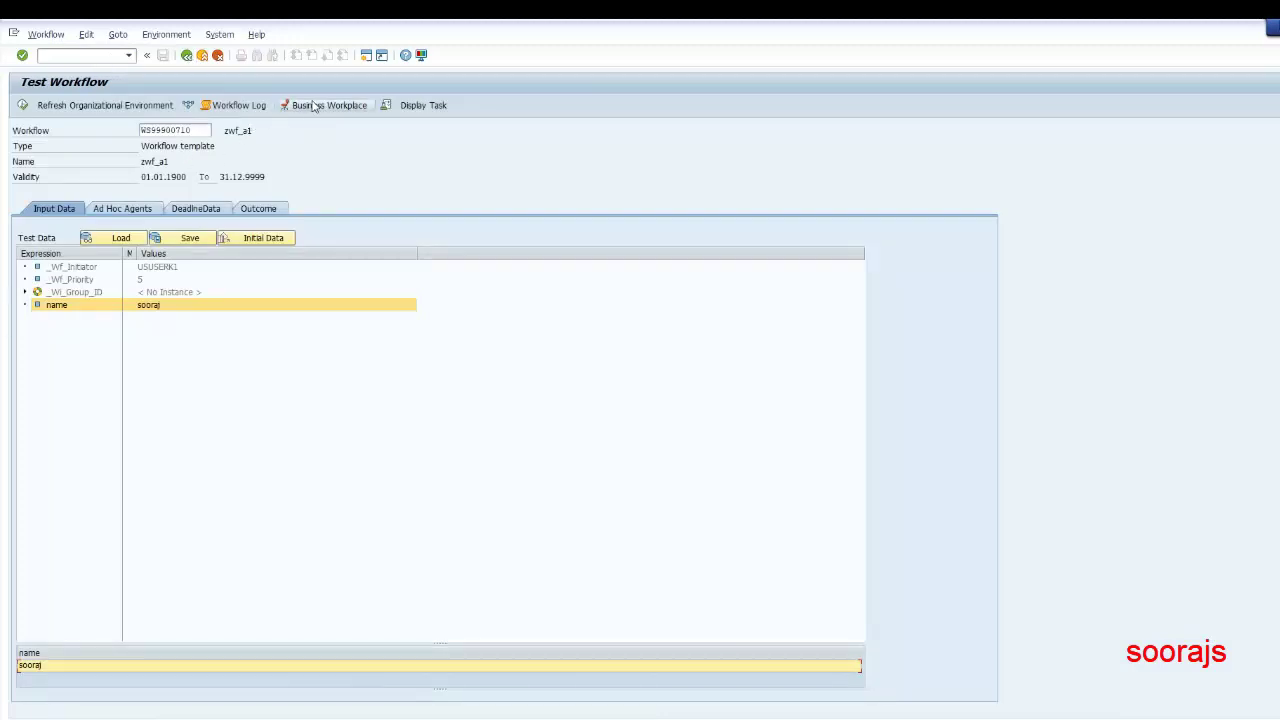
left_click(232, 105)
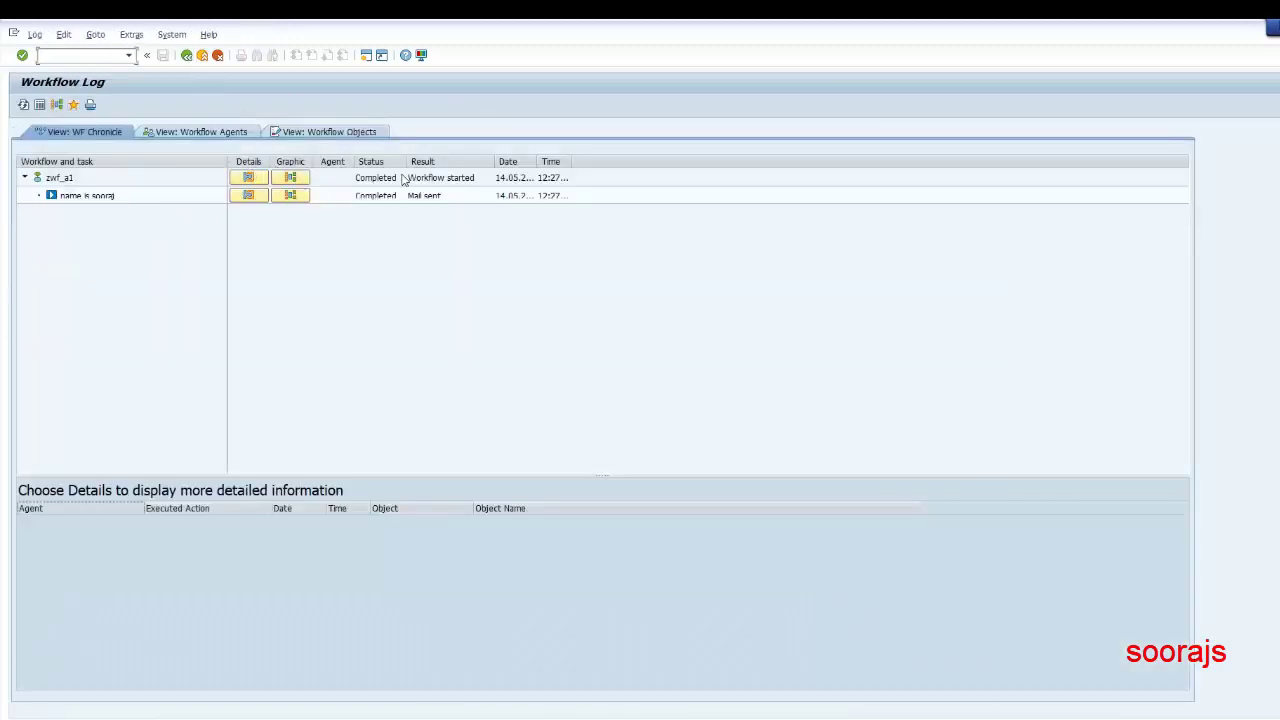
left_click(187, 56)
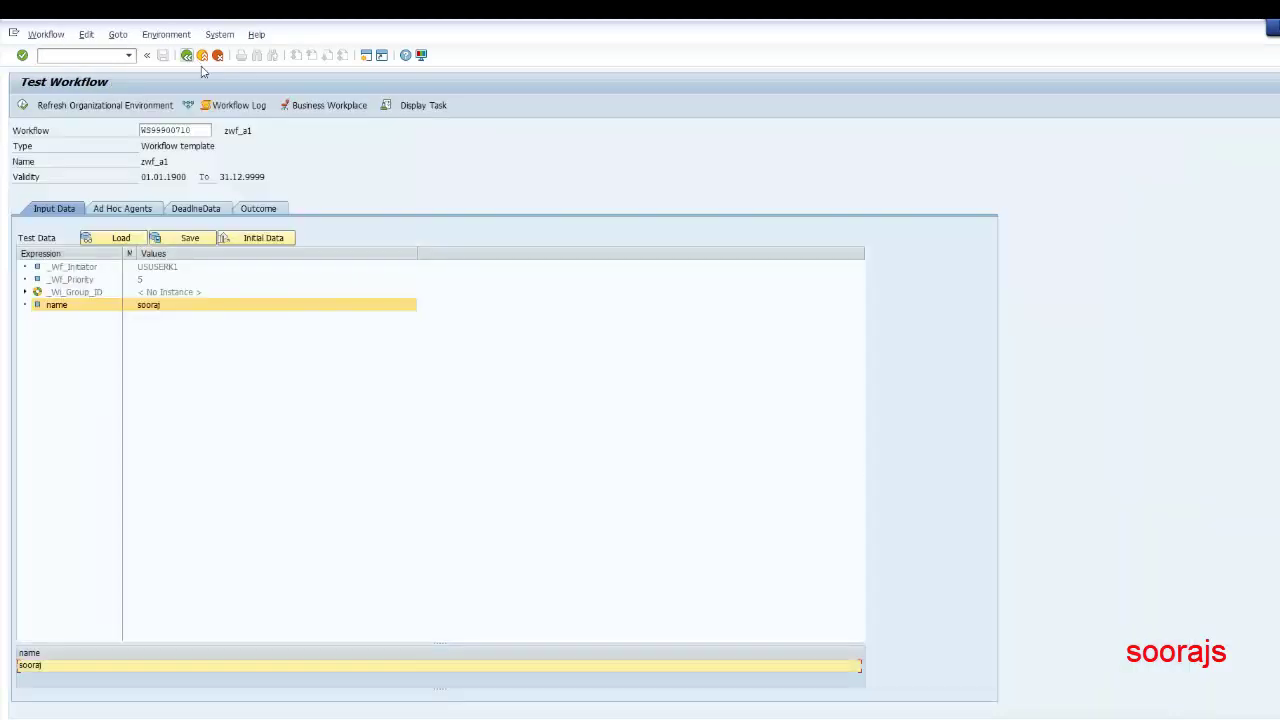
Step: Read the newest Workflow-System mail among the inbox documents in the Business Workplace, and return to the Workflow Builder
left_click(315, 105)
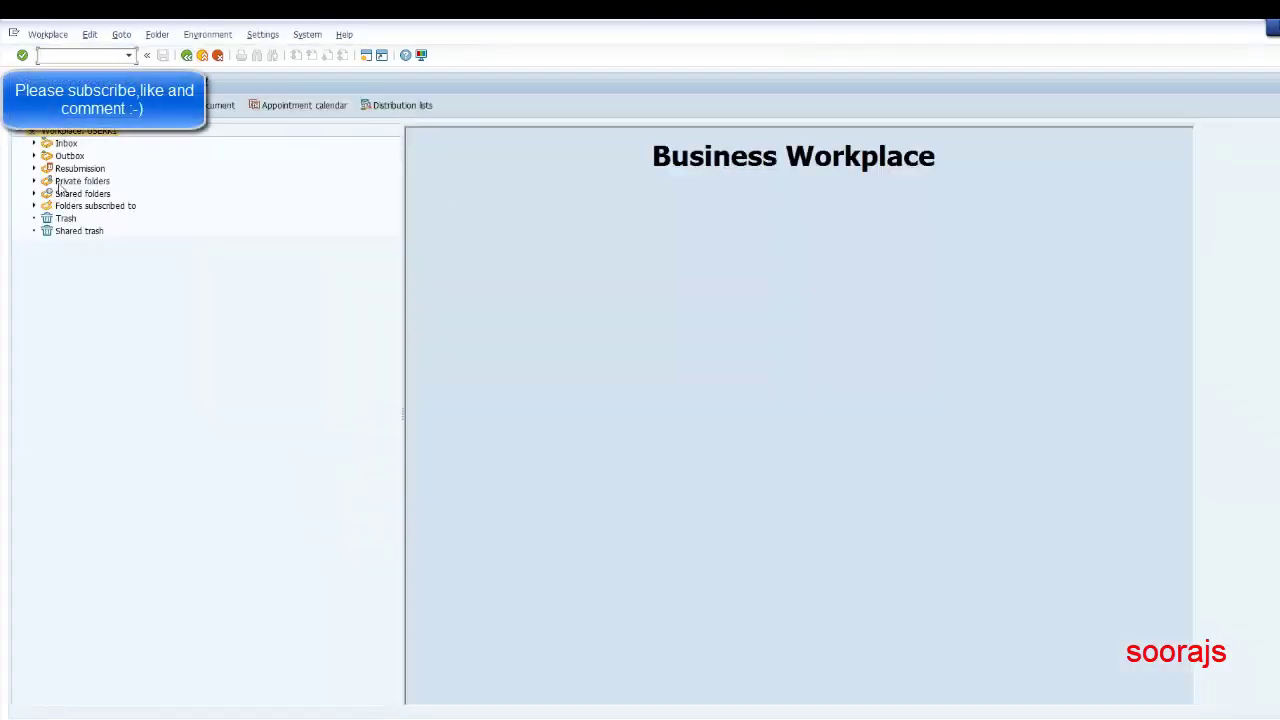
left_click(34, 143)
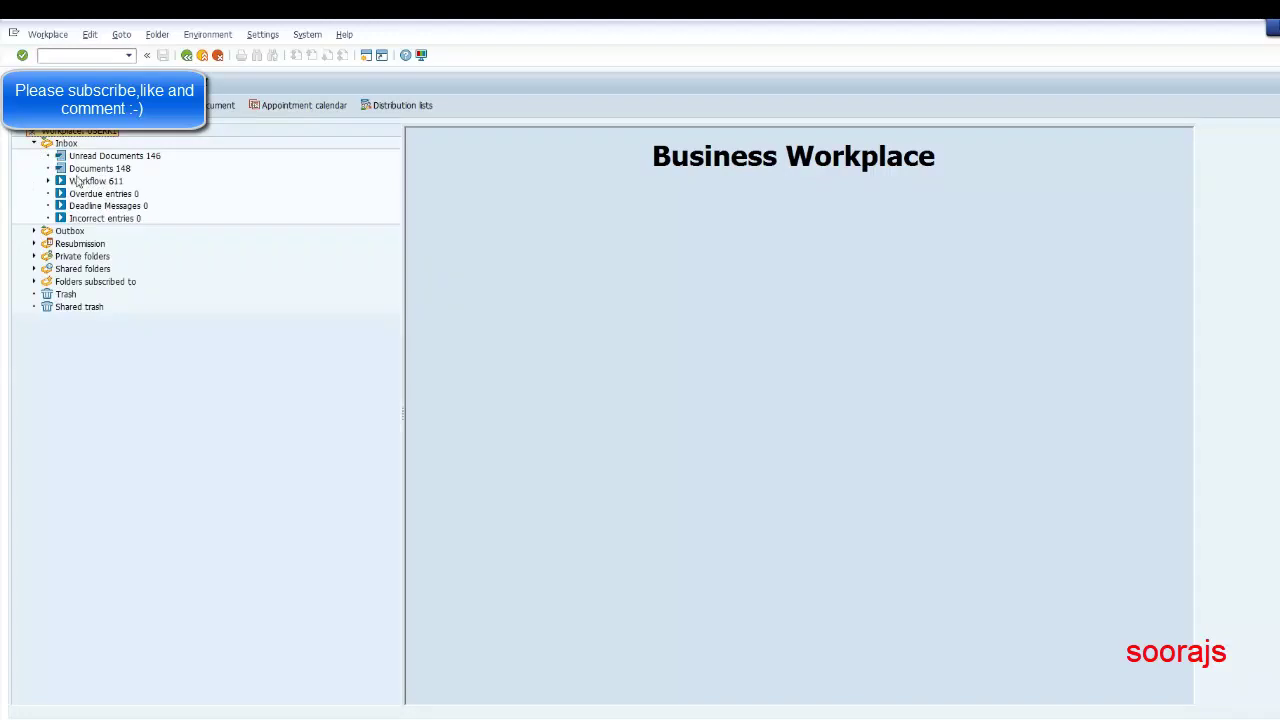
left_click(82, 169)
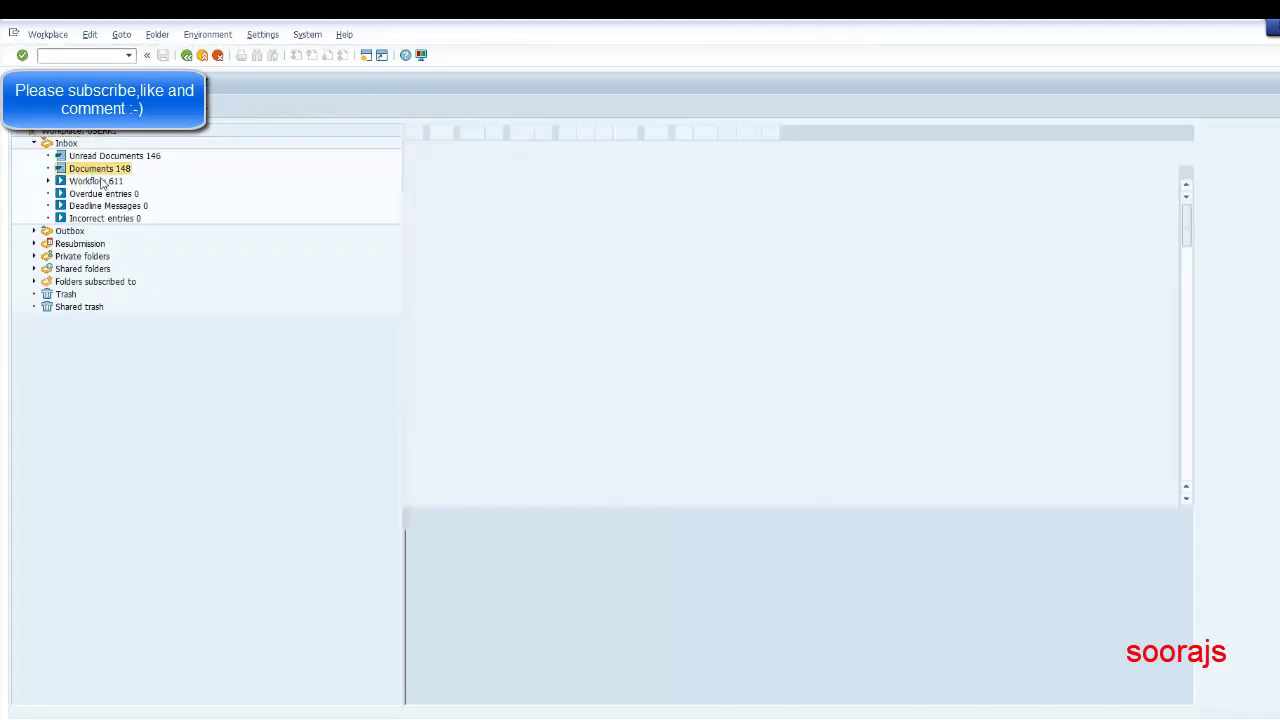
double_click(451, 186)
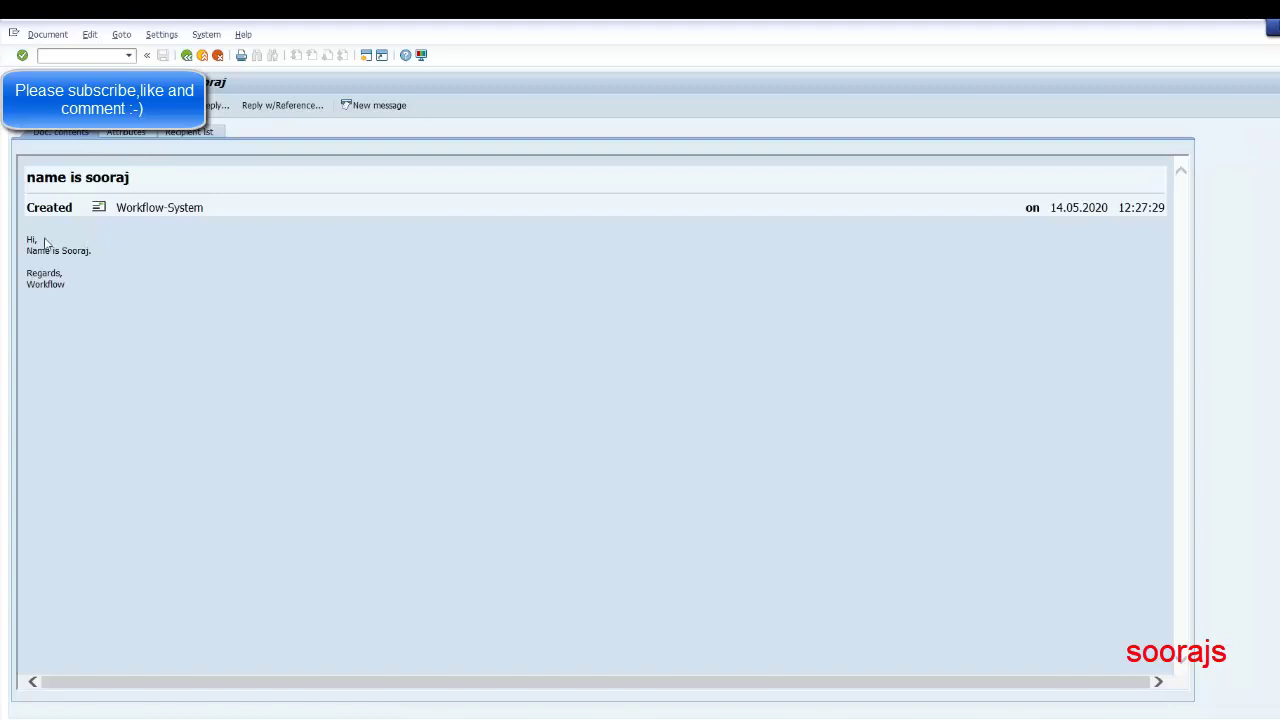
left_click(187, 56)
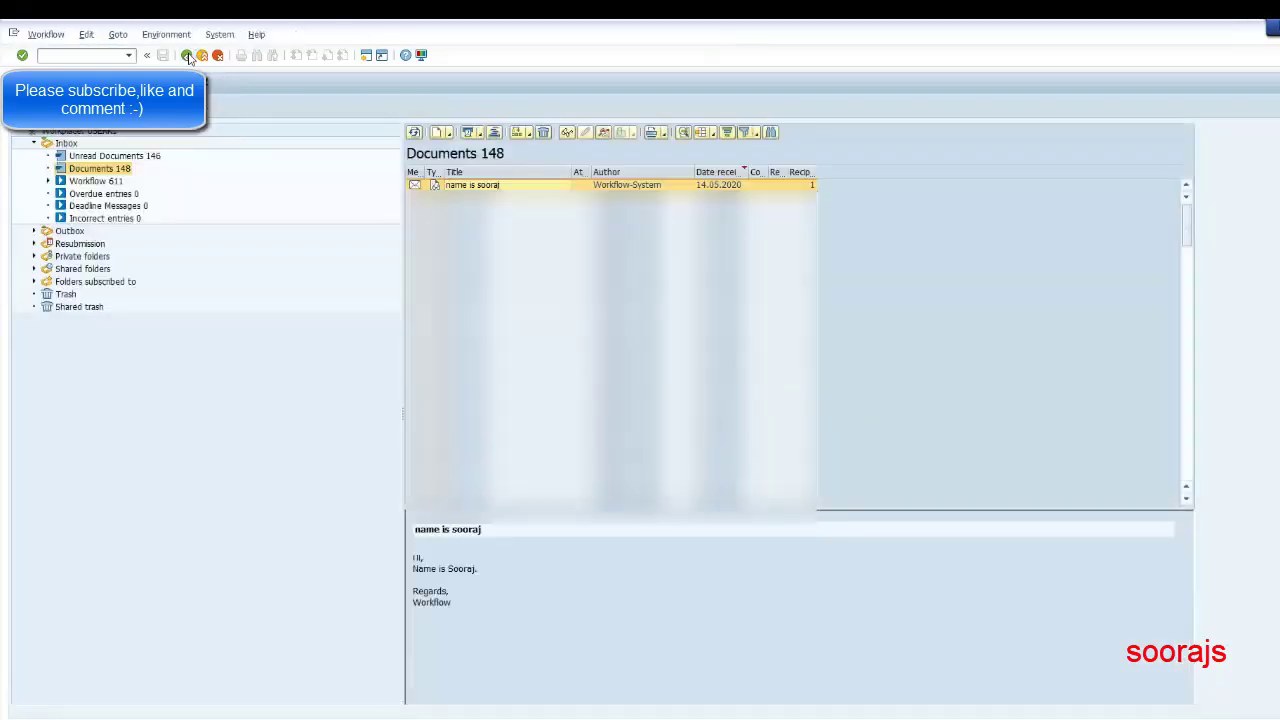
left_click(187, 56)
left_click(187, 56)
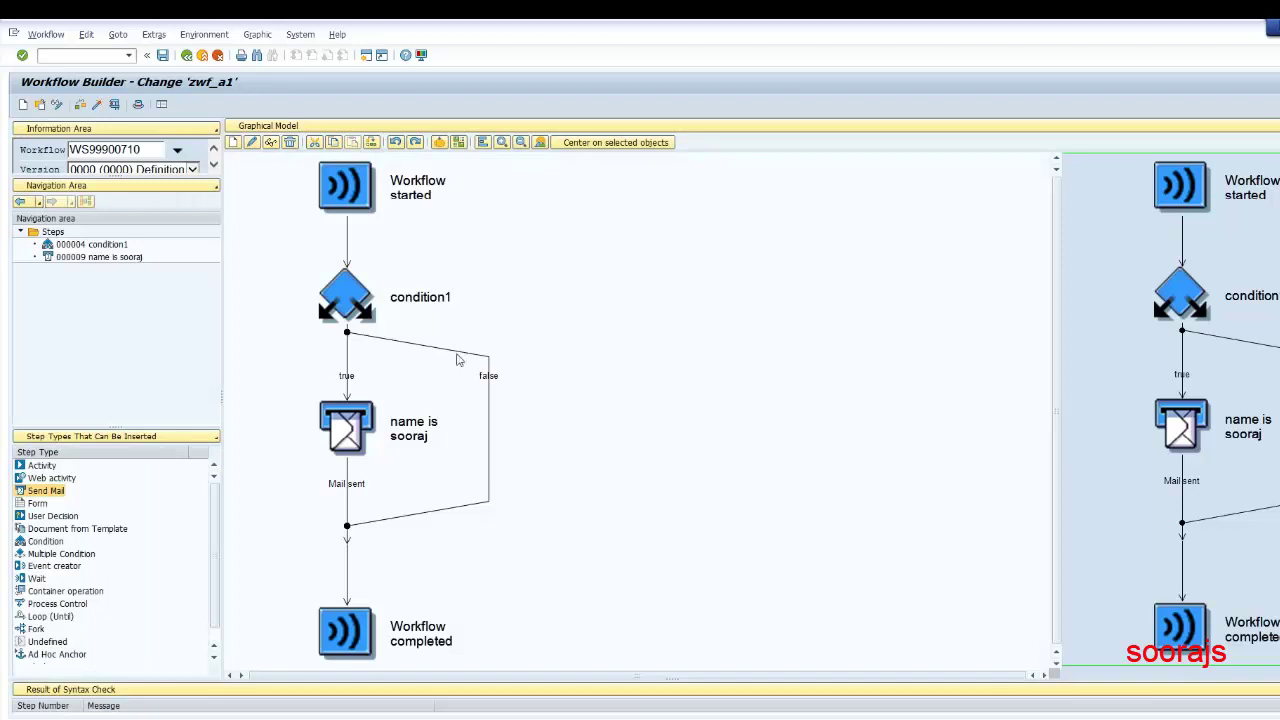
Step: Select the condition1 step and display the workflow container elements in place of the insertable step types
left_click(360, 300)
scroll(118, 637, "down", 1)
left_click(100, 437)
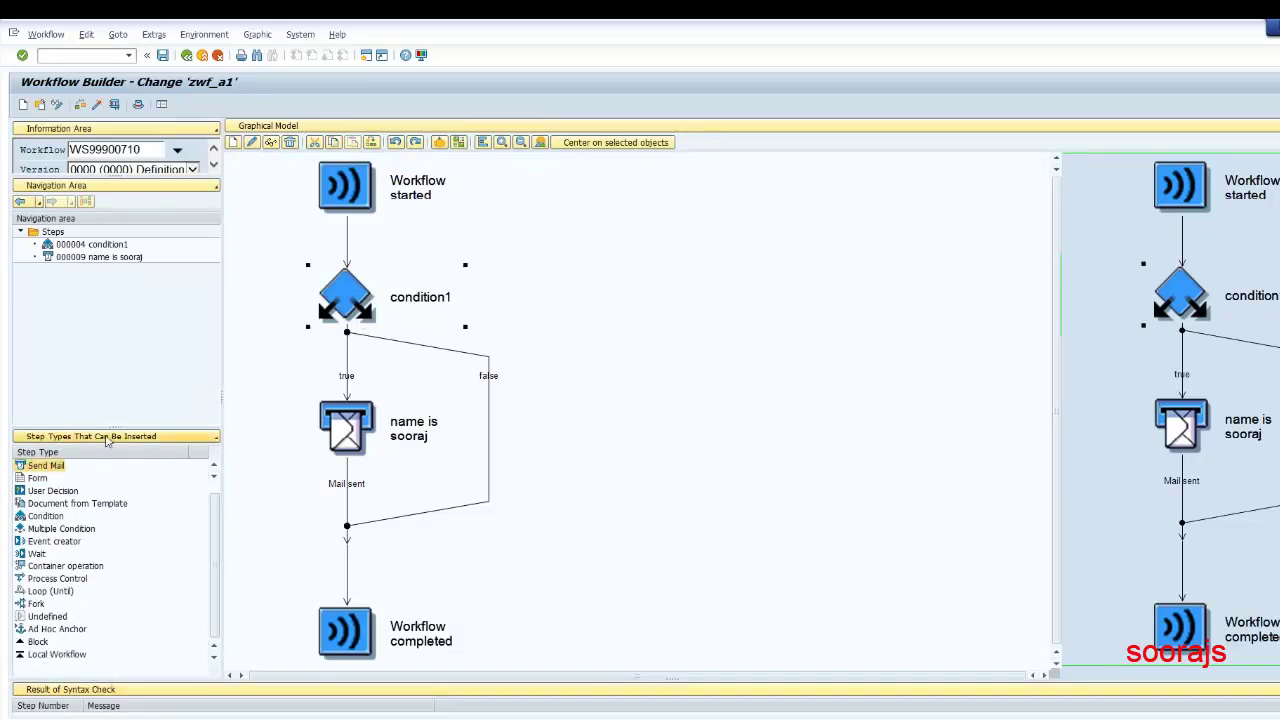
left_click(100, 469)
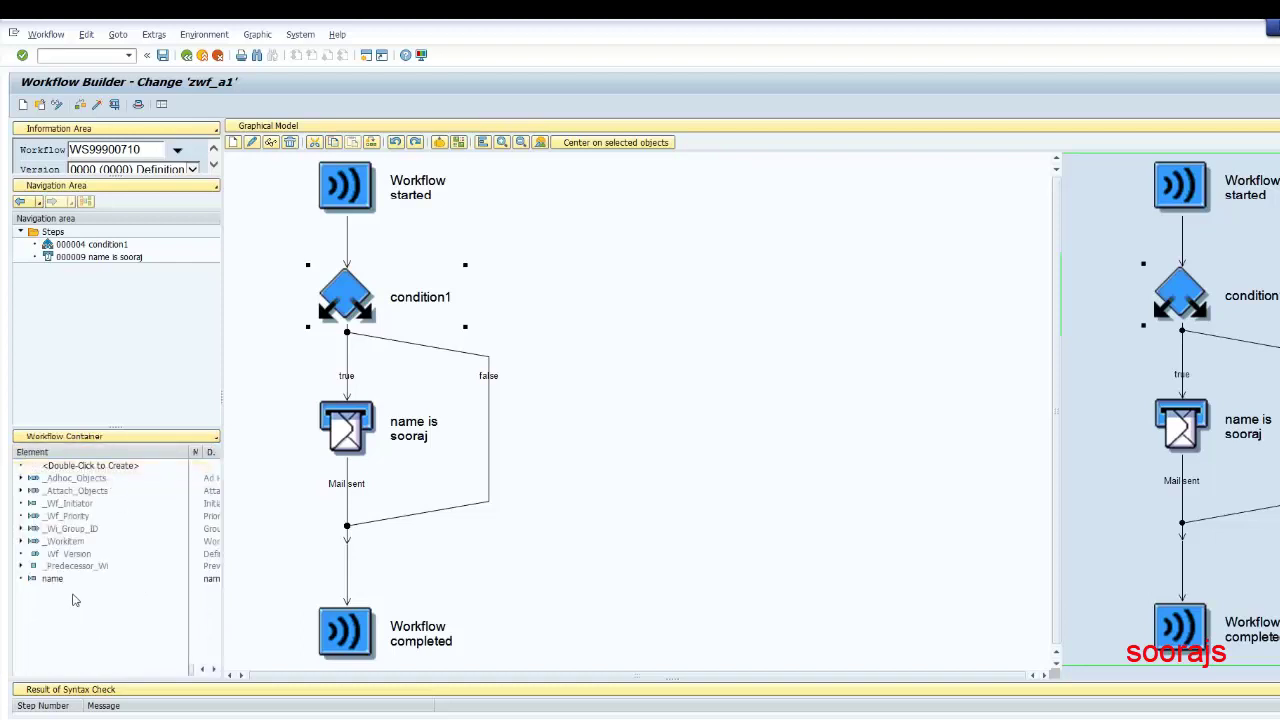